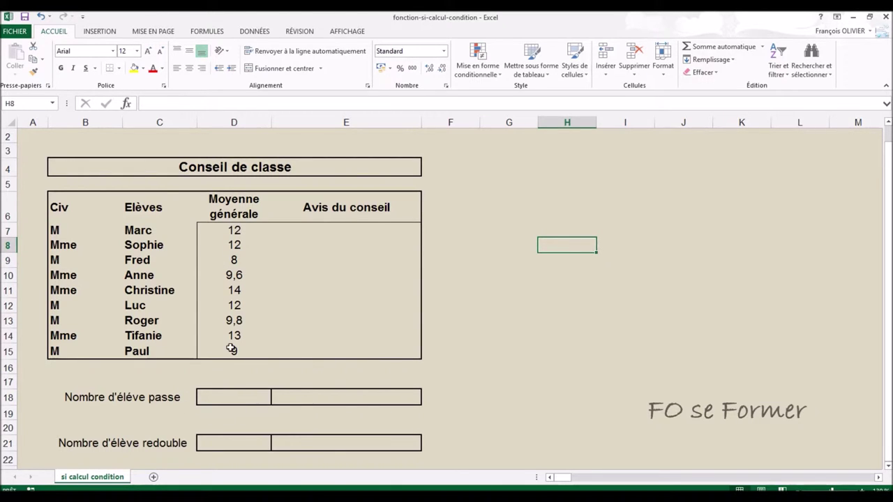
- Enter =SI(D7>=10;"passe";"redouble") in E7 so the first student's verdict reads passe
click(353, 232)
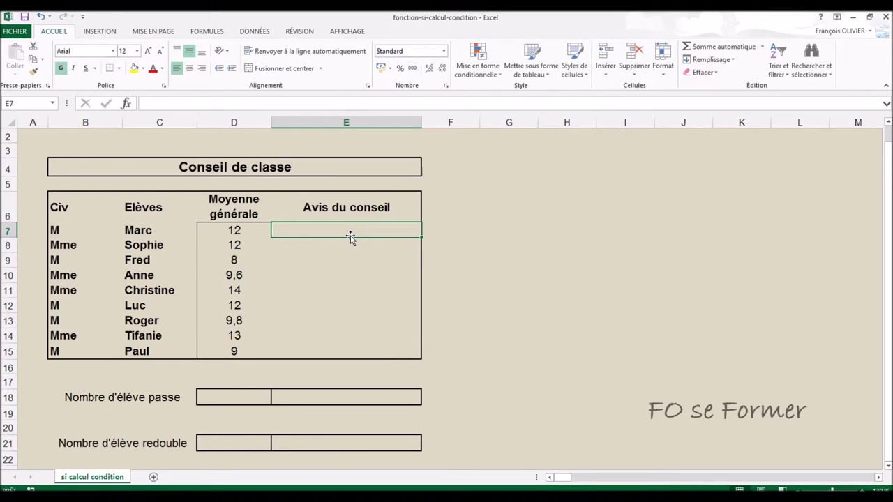
text(=)
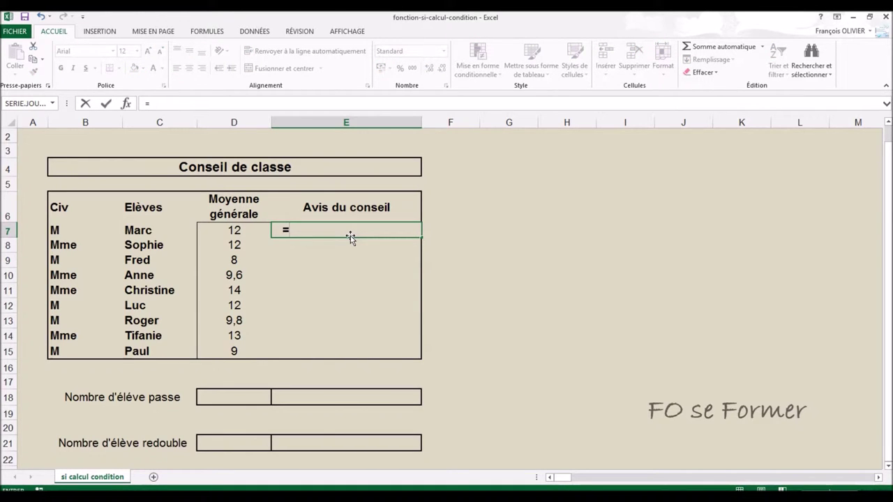
text(si()
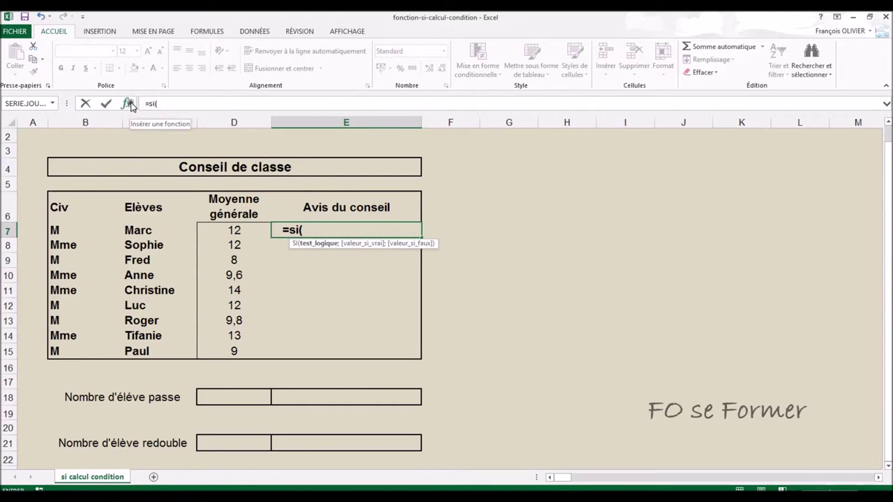
click(127, 103)
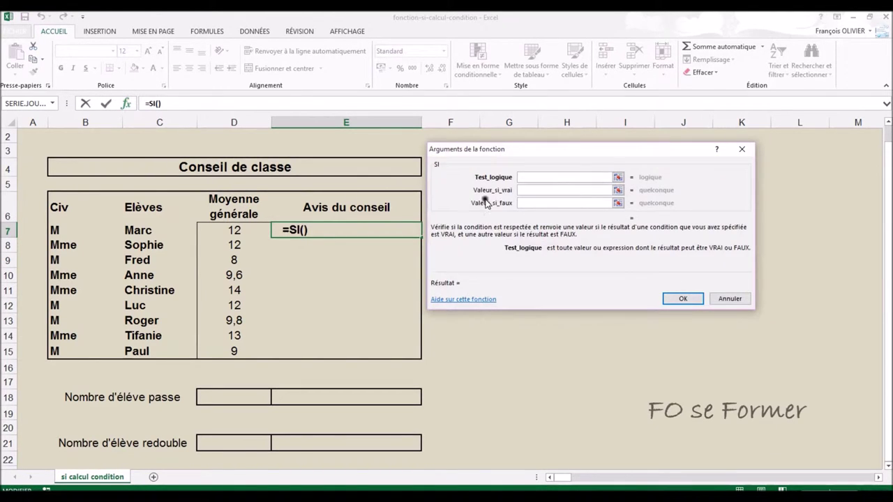
click(531, 178)
click(237, 230)
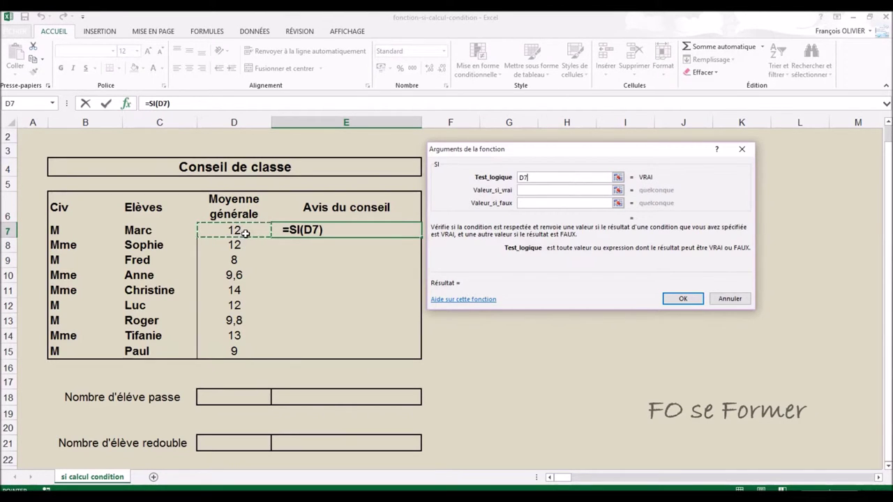
text(>)
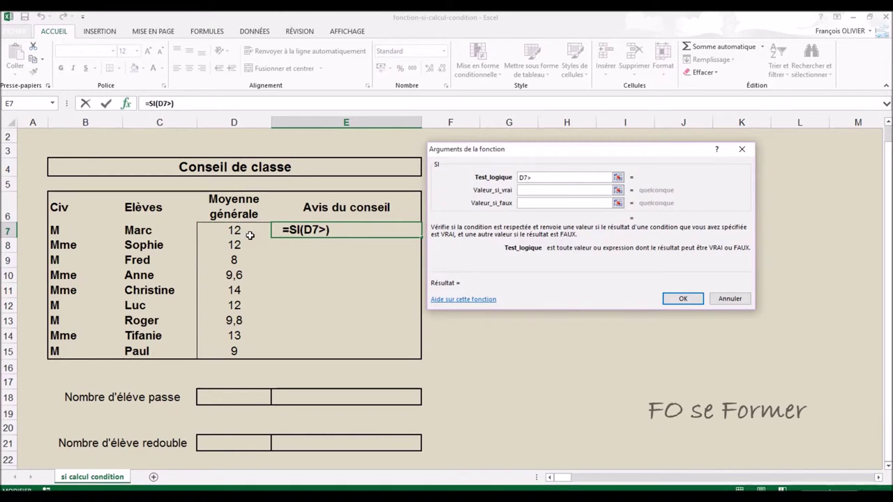
text(=10)
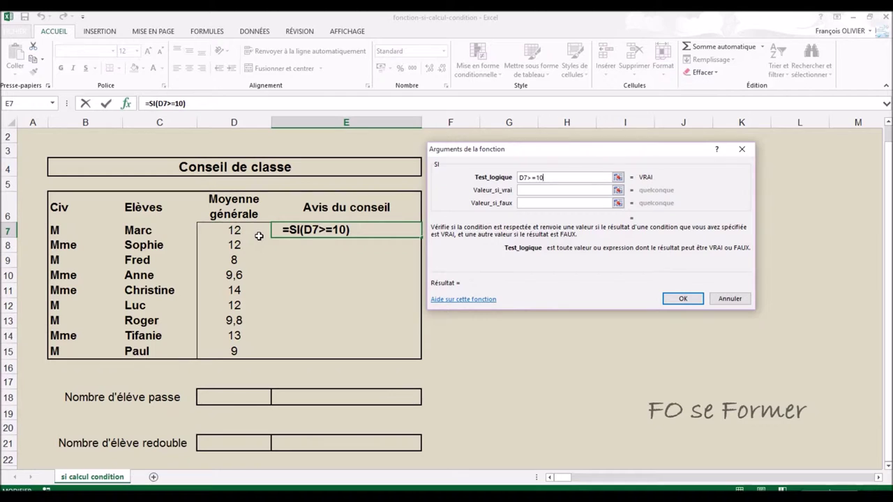
click(530, 191)
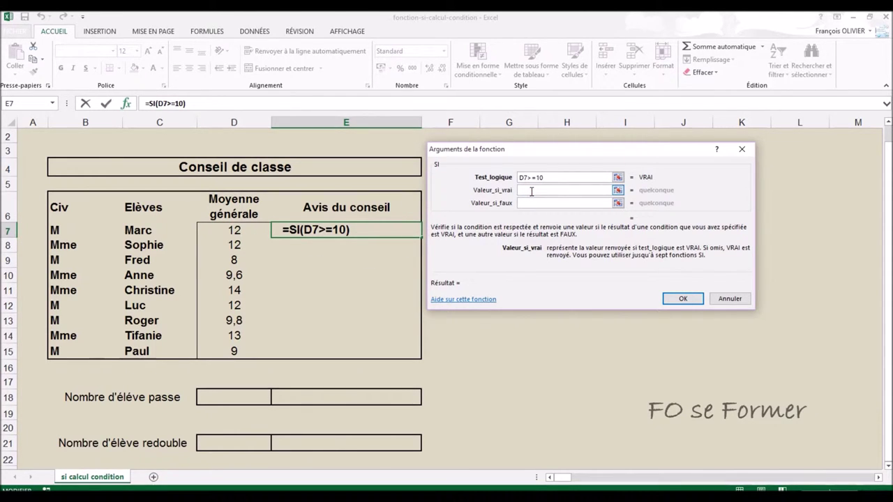
text(passe)
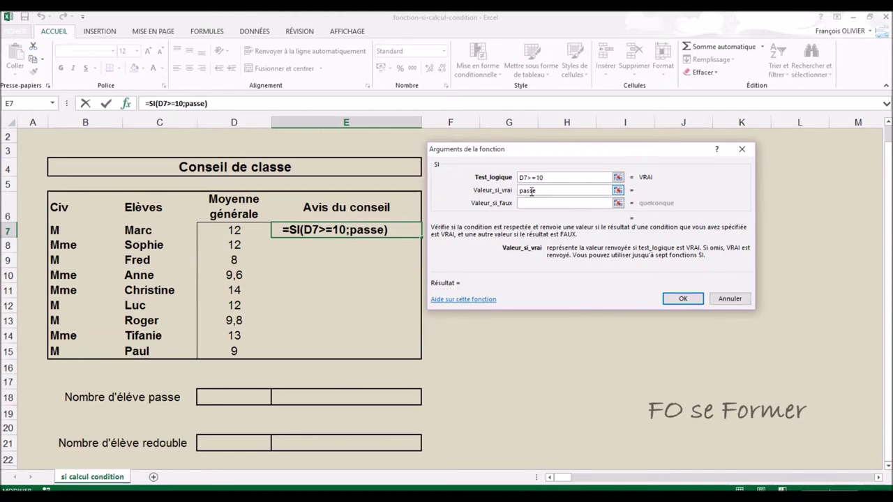
click(560, 203)
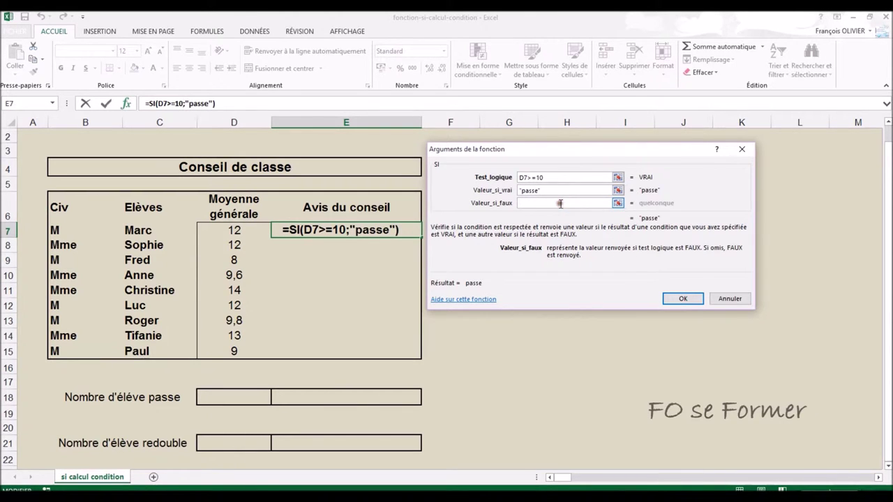
text(redouble)
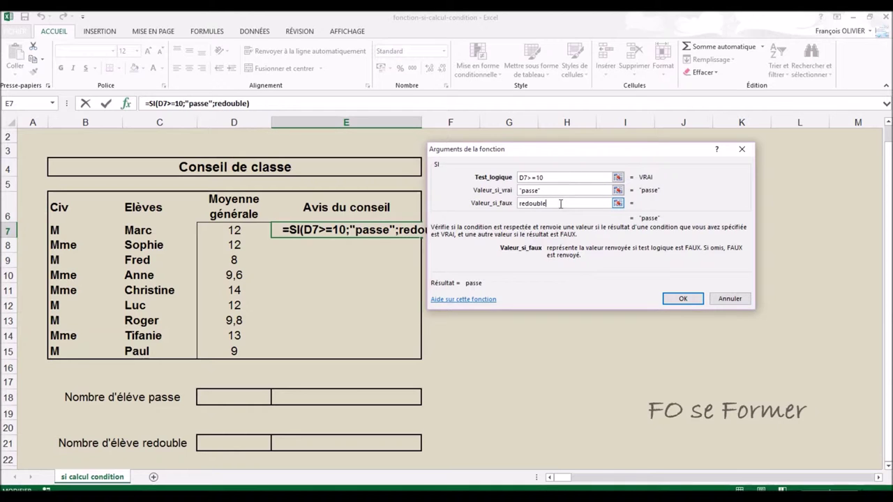
key(Return)
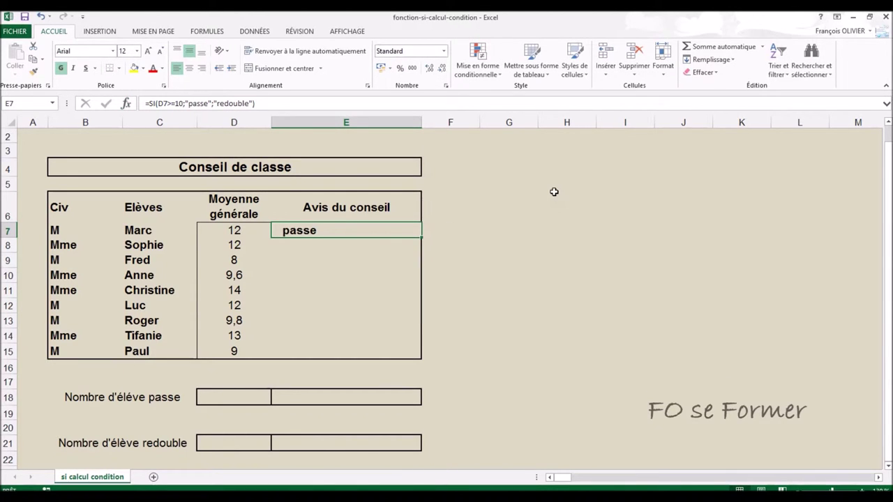
- Copy the verdict formula down to E15 without formatting, keeping the table borders
drag(422, 238, 421, 358)
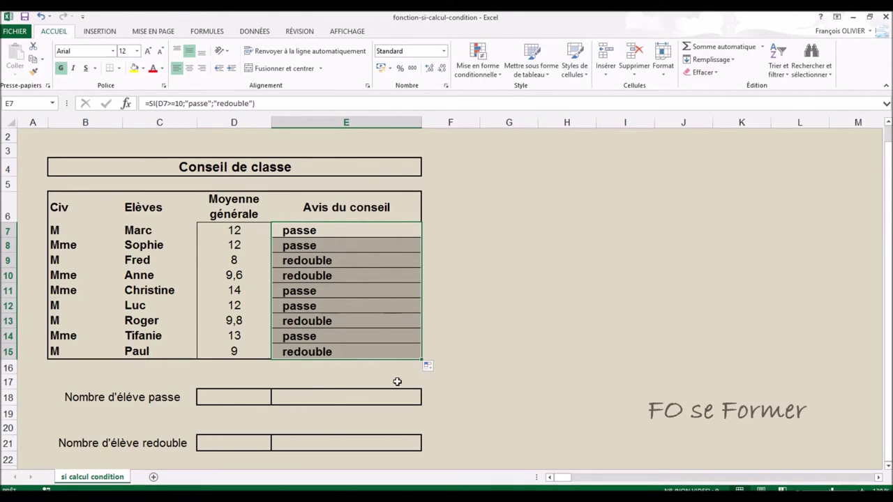
click(432, 367)
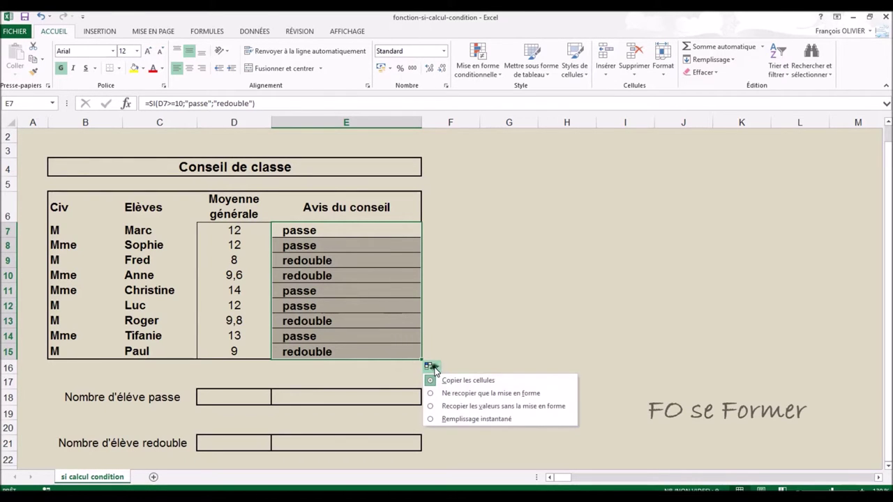
click(457, 408)
click(445, 293)
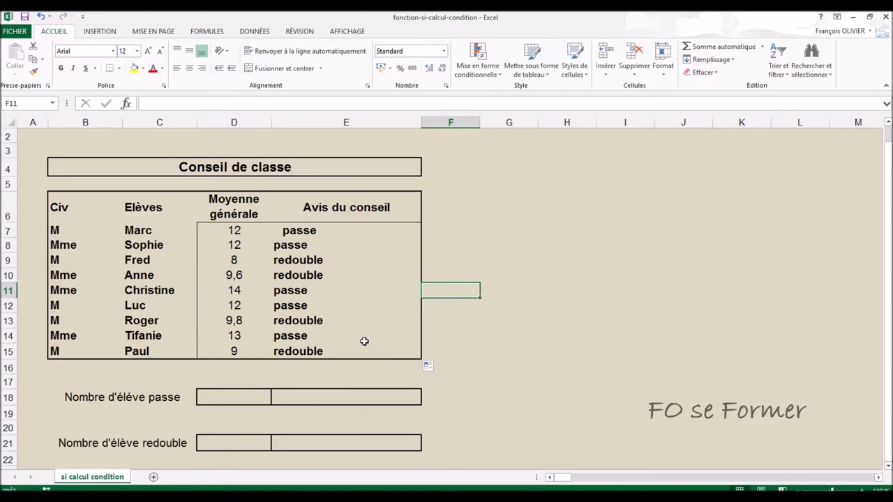
click(449, 228)
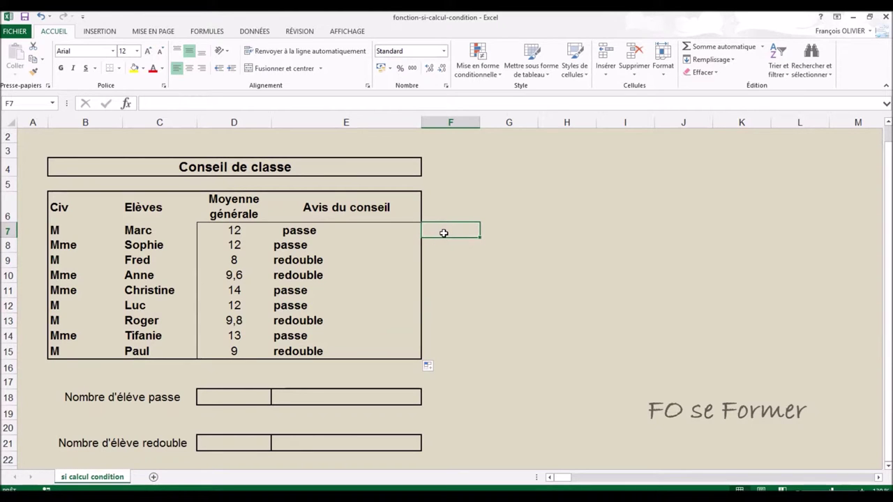
- Mark the students 1, 1, 0, 0, 1, 0, 1, 0 in column F from F7 down
text(1)
key(Return)
text(1)
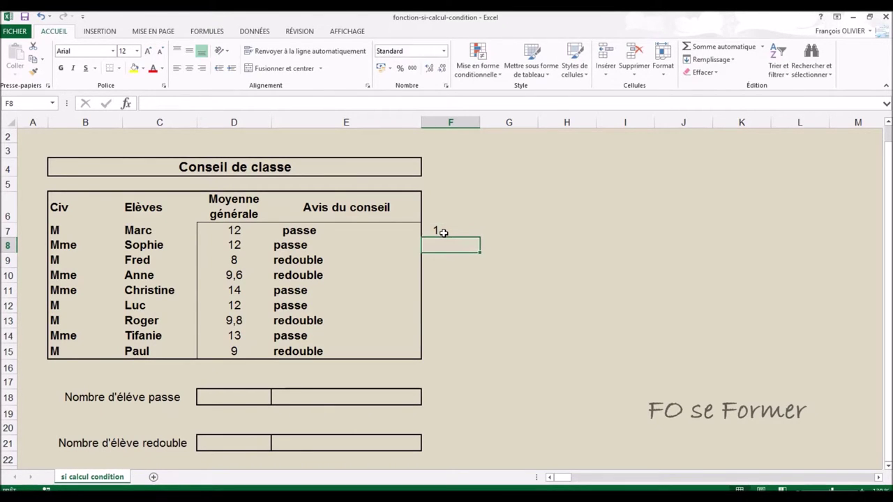
key(Return)
text(0)
key(Return)
text(0)
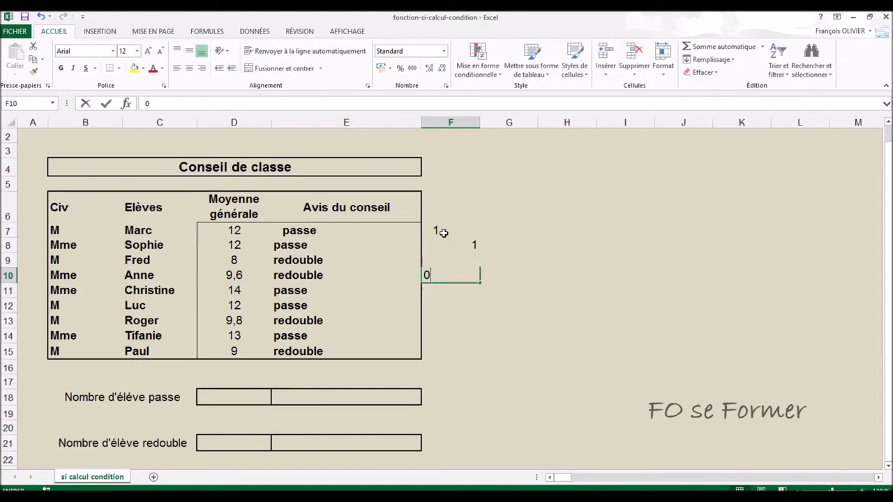
key(Return)
text(1)
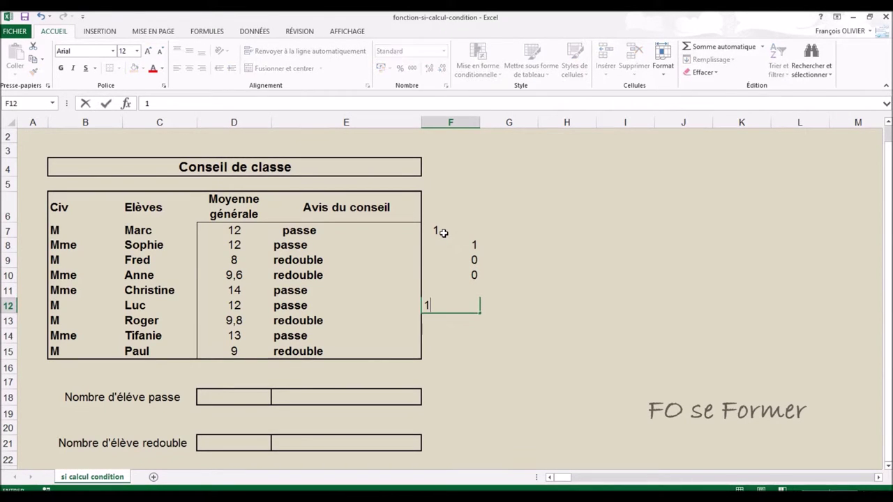
key(Return)
key(Return)
text(0)
key(Return)
text(1)
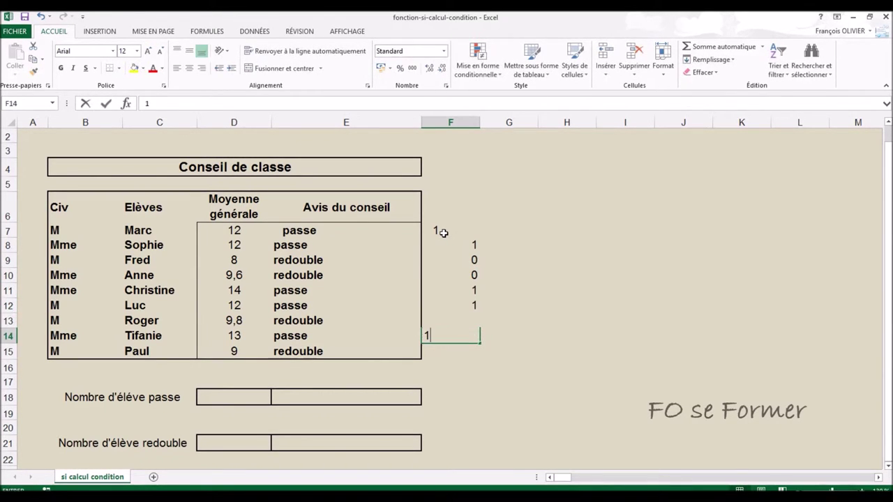
key(Return)
text(0)
key(Return)
key(Return)
key(Return)
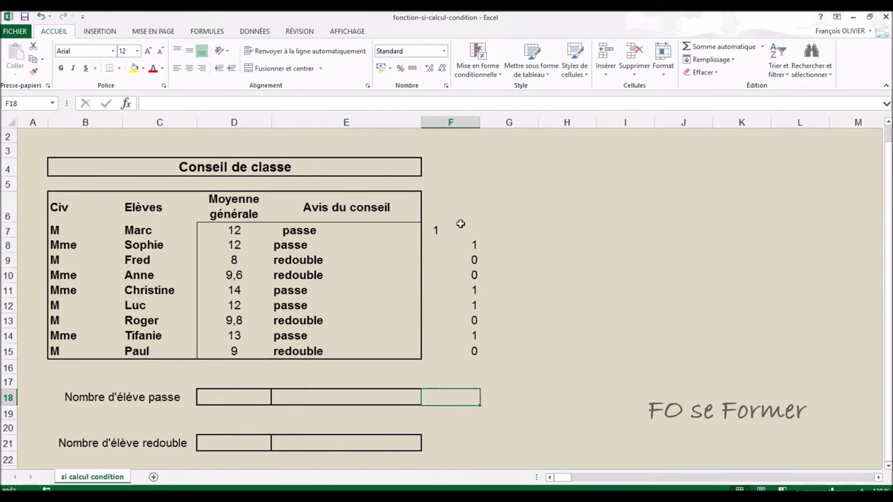
- Total the tally column with AutoSum in F18, giving 5 passing students
click(711, 50)
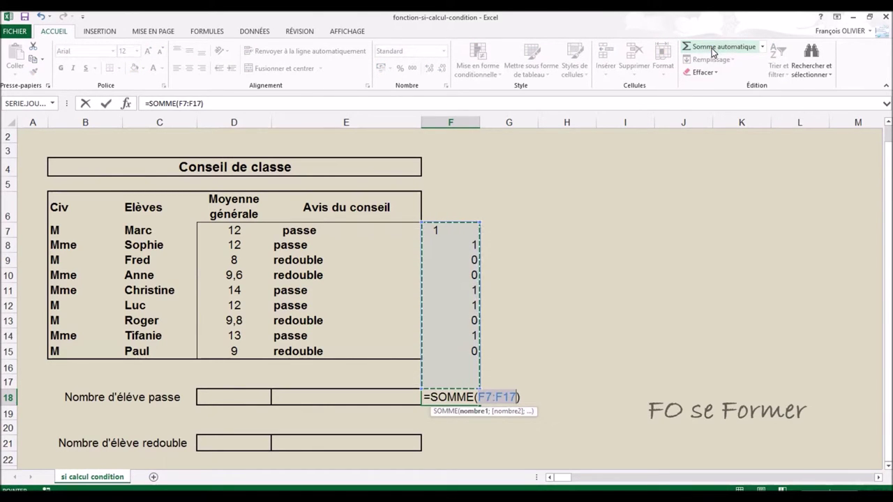
key(Return)
click(443, 398)
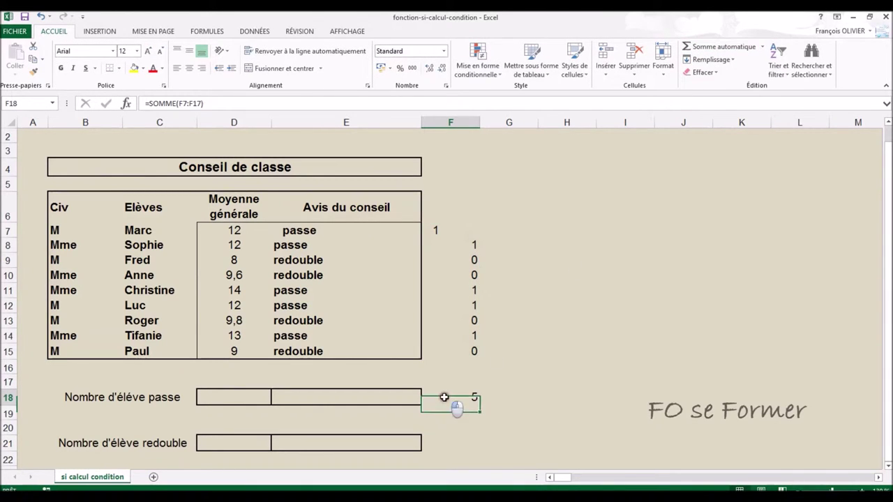
click(466, 184)
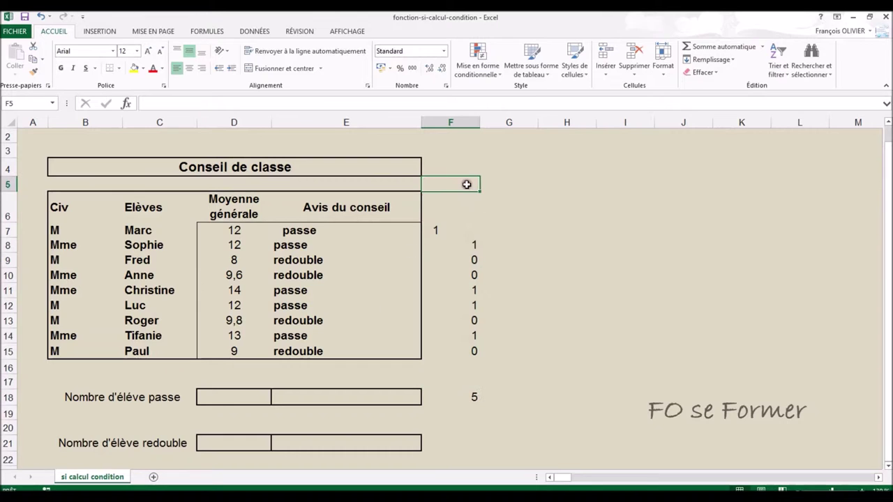
click(229, 236)
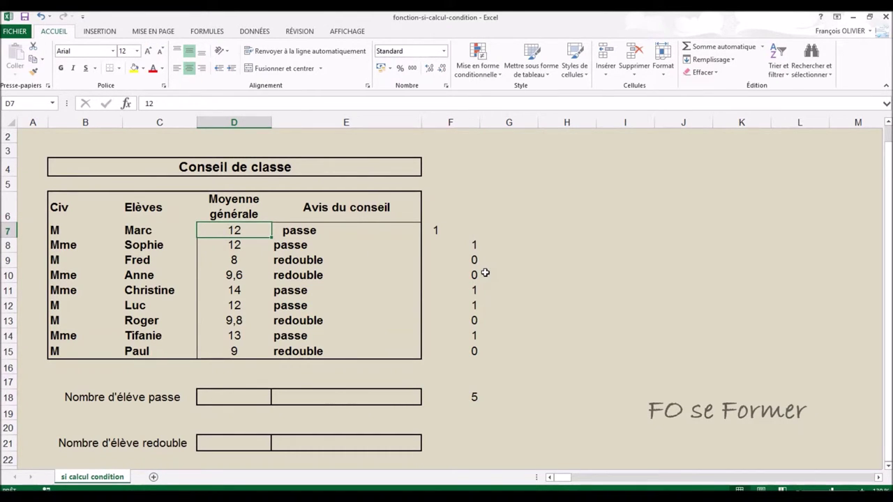
- Change the first student's average in D7 to 8, flipping his verdict to redouble
text(8)
key(Return)
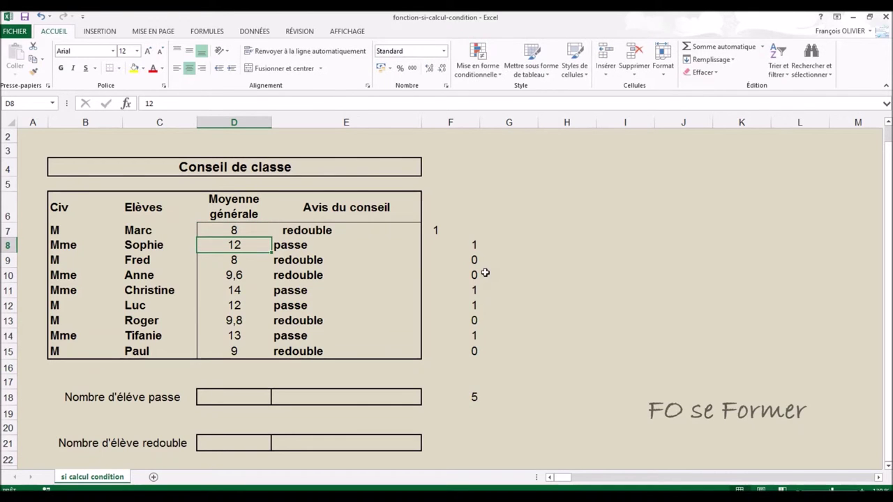
click(405, 230)
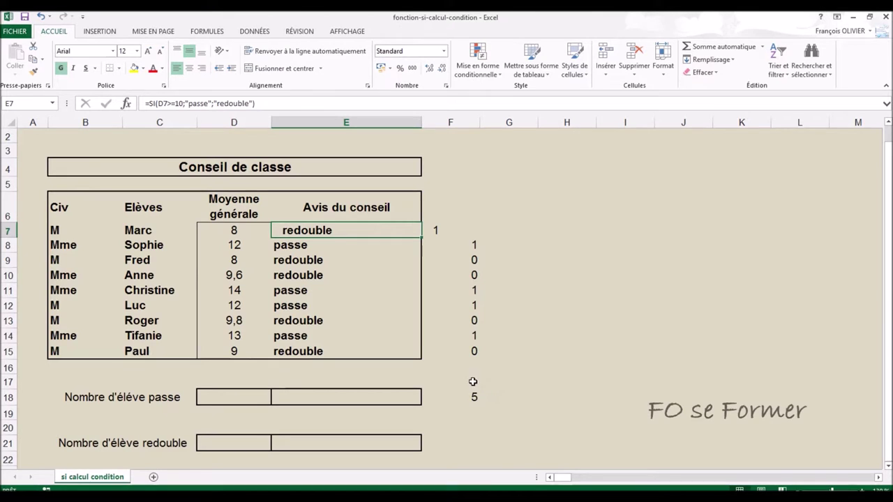
- Enter 0 in F7, then undo both changes to restore the average of 12
click(443, 231)
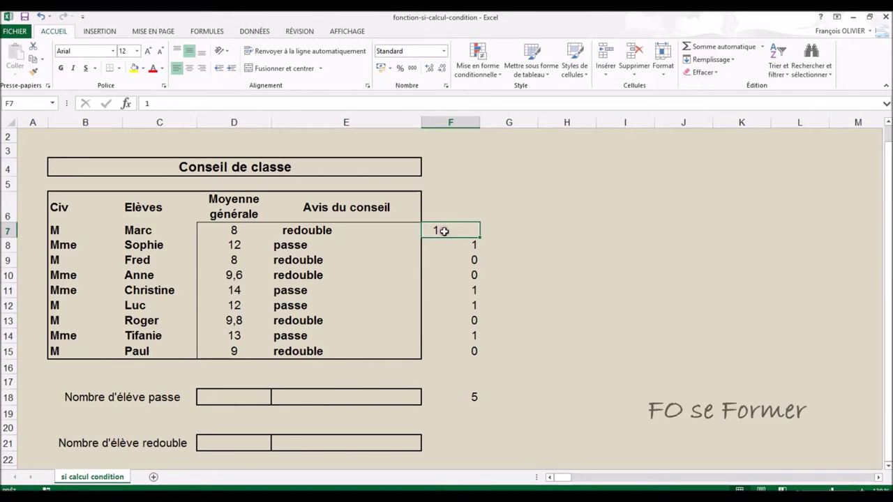
text(0)
key(Return)
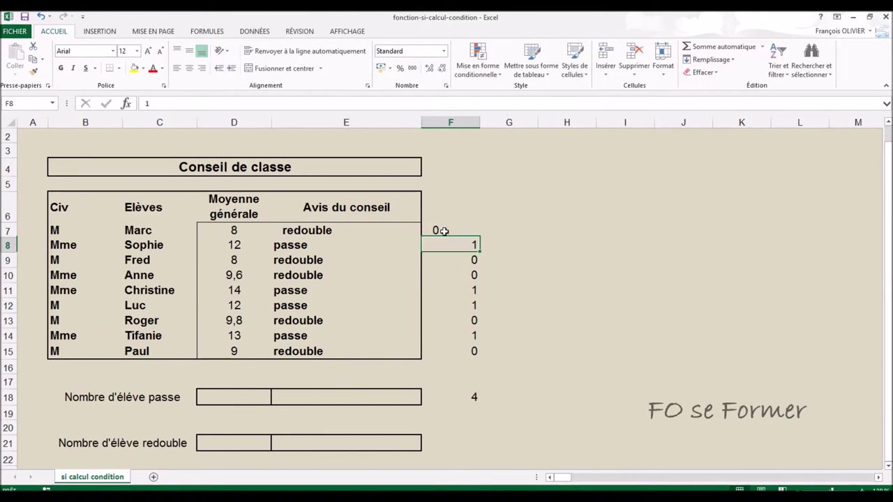
key(ctrl+z)
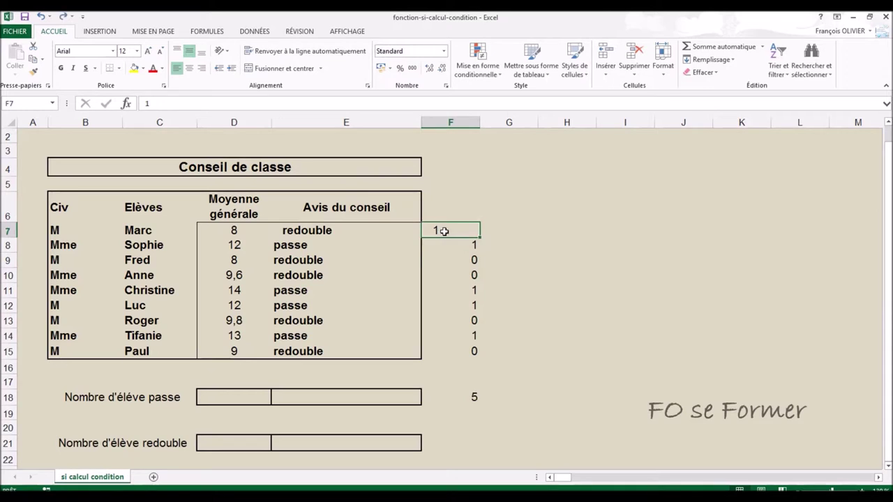
key(ctrl+z)
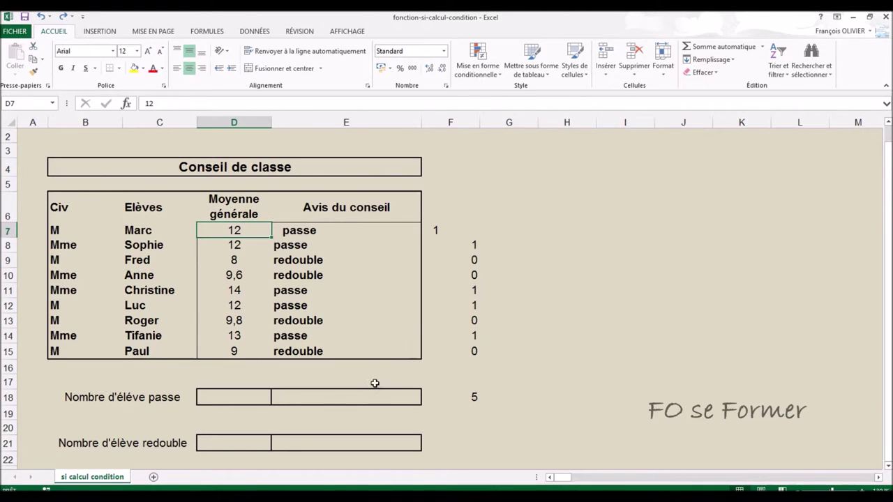
- Start an NB.SI formula in E18 using the Function Arguments dialog
click(350, 395)
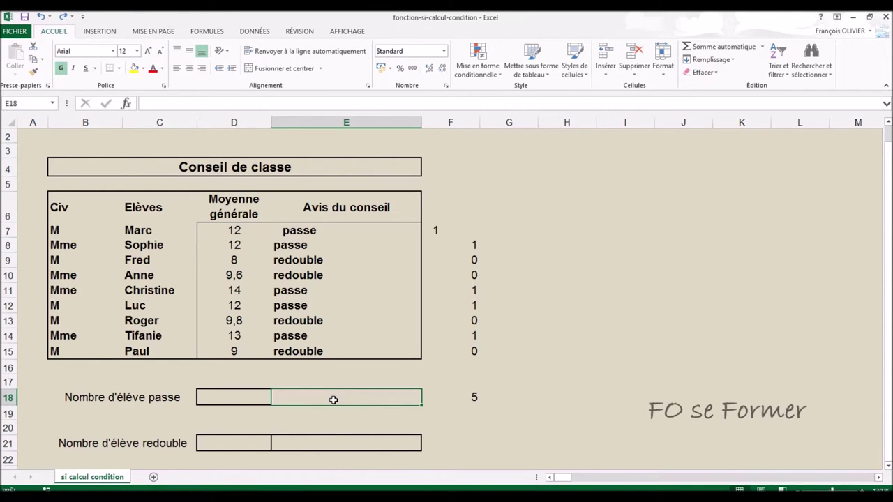
text(=)
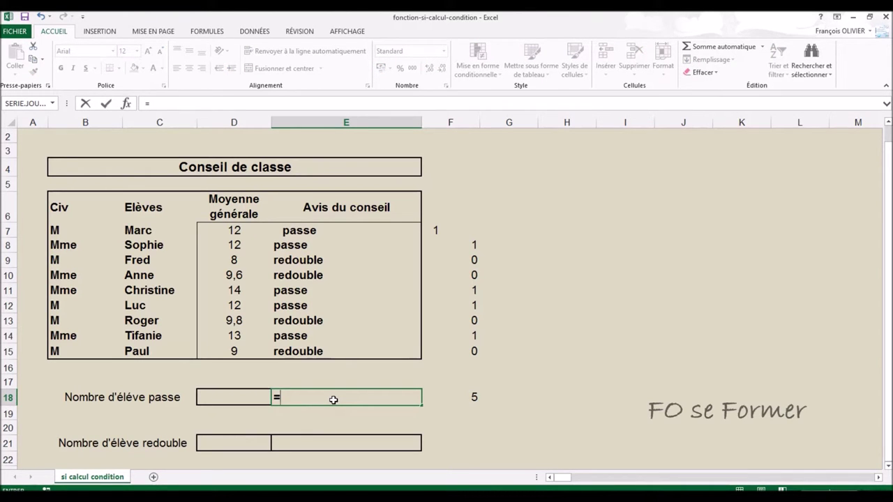
text(nb)
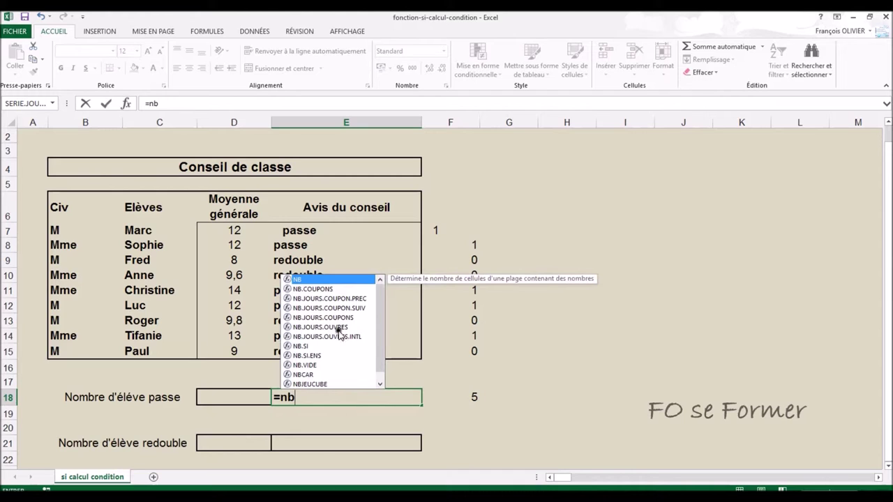
mouse_move(379, 315)
mouse_down()
mouse_move(381, 349)
mouse_move(380, 328)
mouse_up()
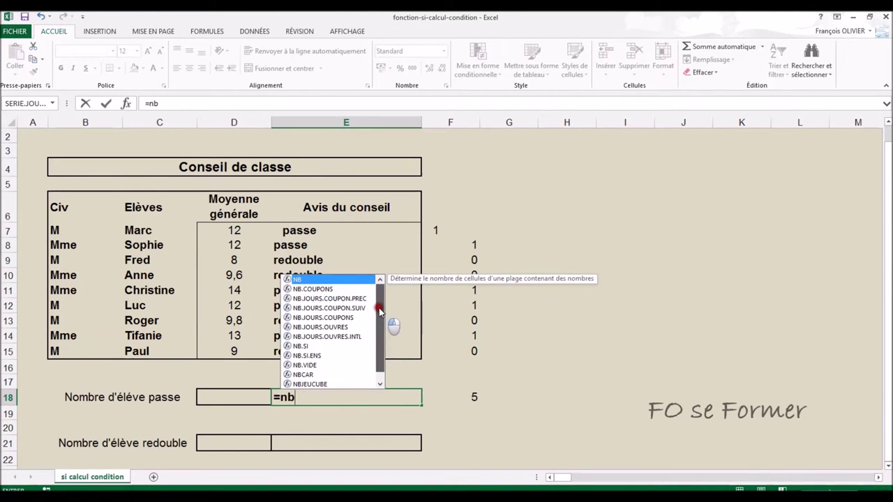
click(305, 346)
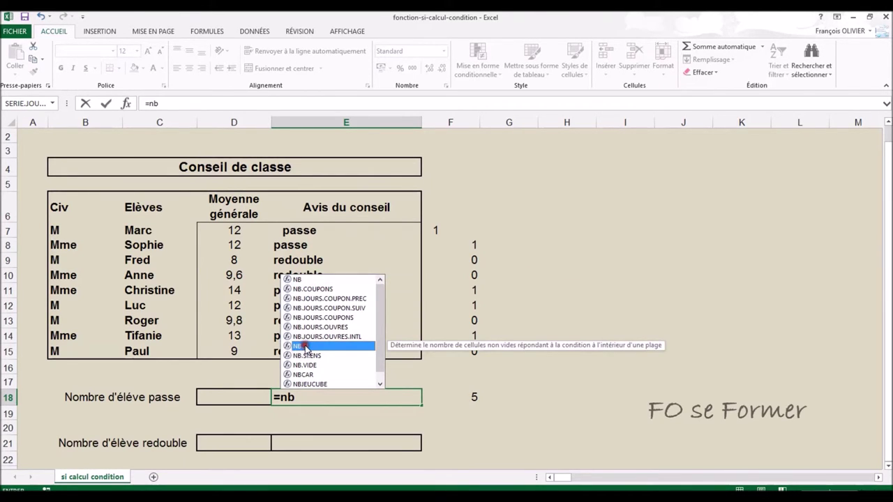
double_click(306, 345)
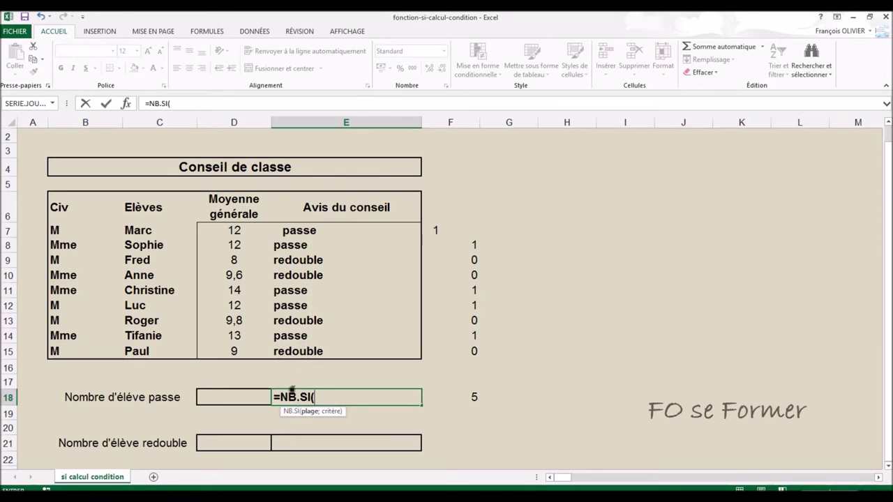
click(127, 104)
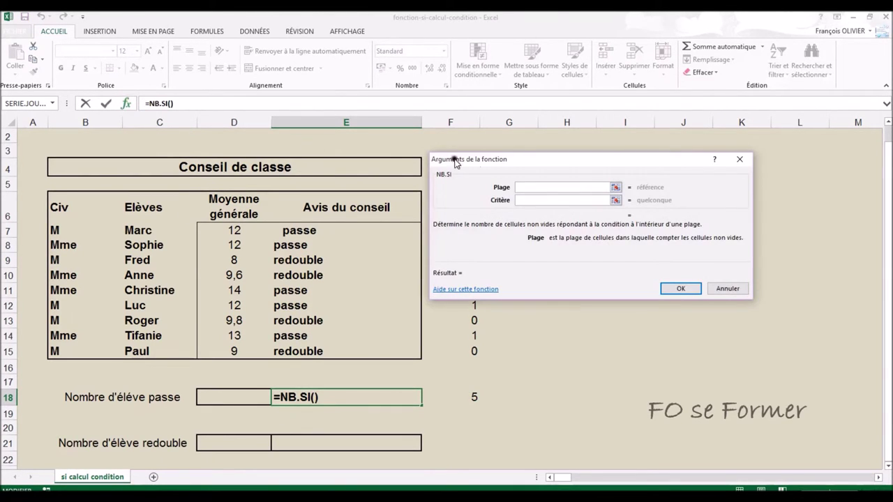
drag(483, 160, 492, 162)
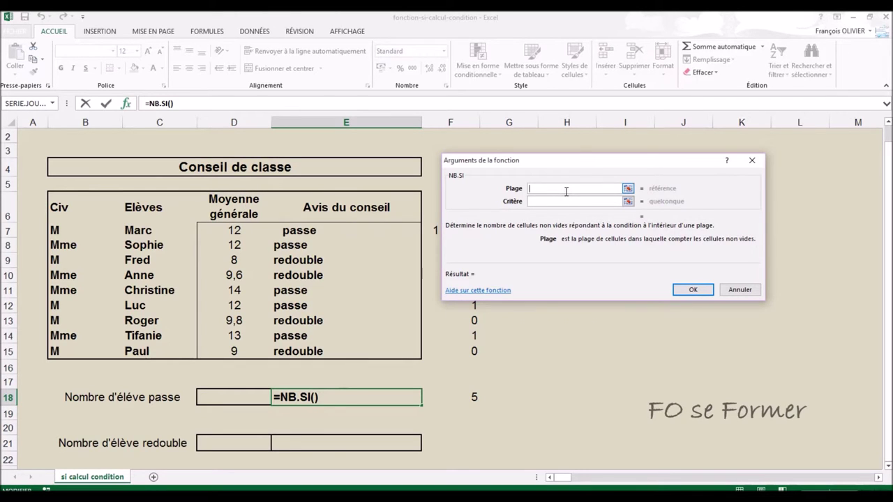
- Count passe verdicts over range E7:E15 so E18 shows 5
click(329, 231)
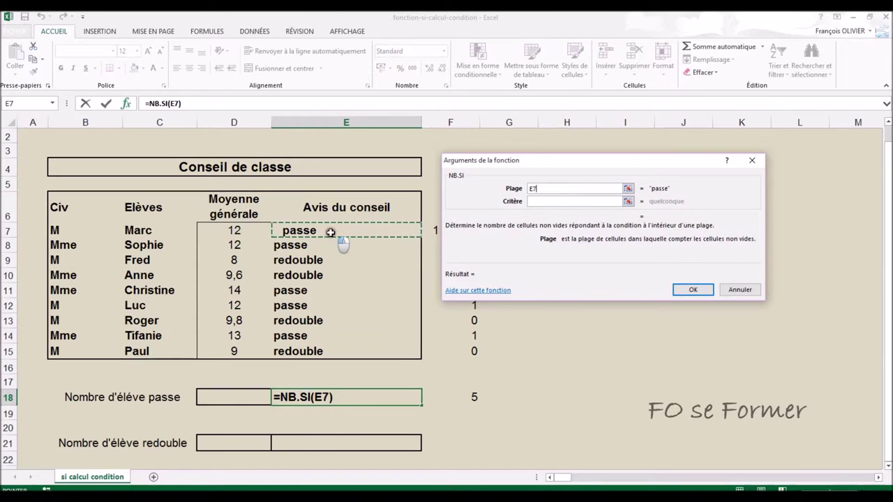
drag(330, 232, 330, 350)
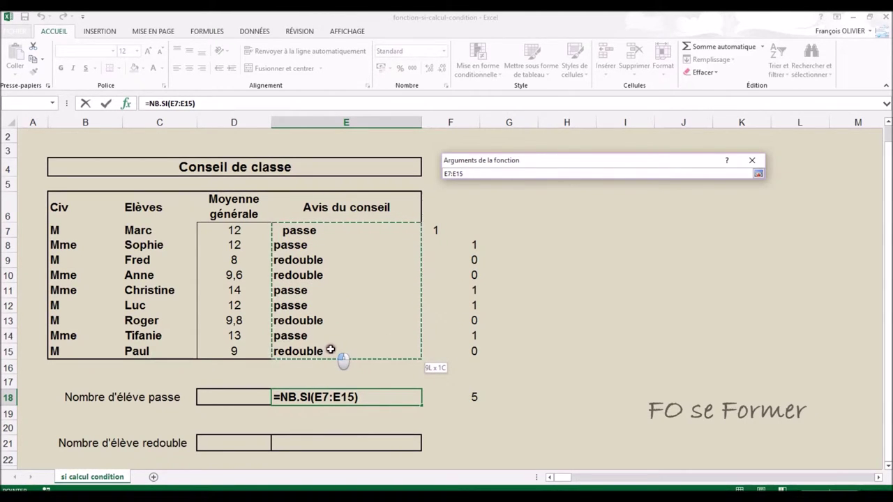
drag(330, 350, 332, 350)
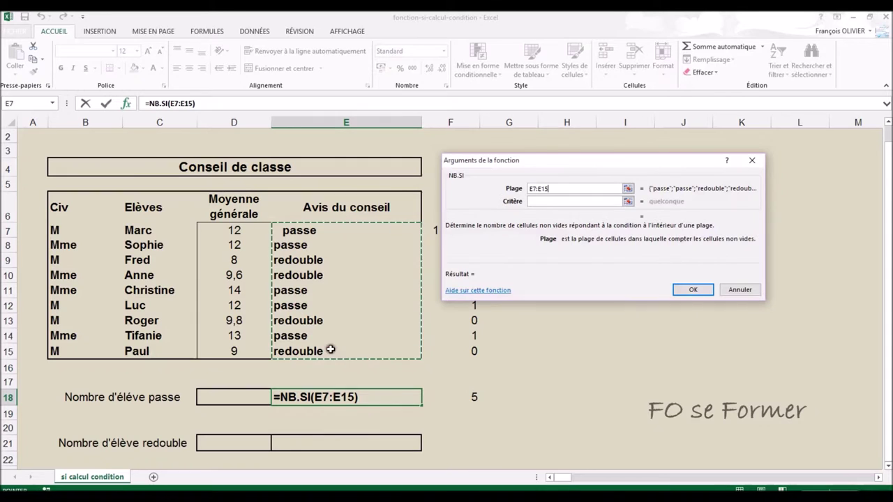
click(542, 202)
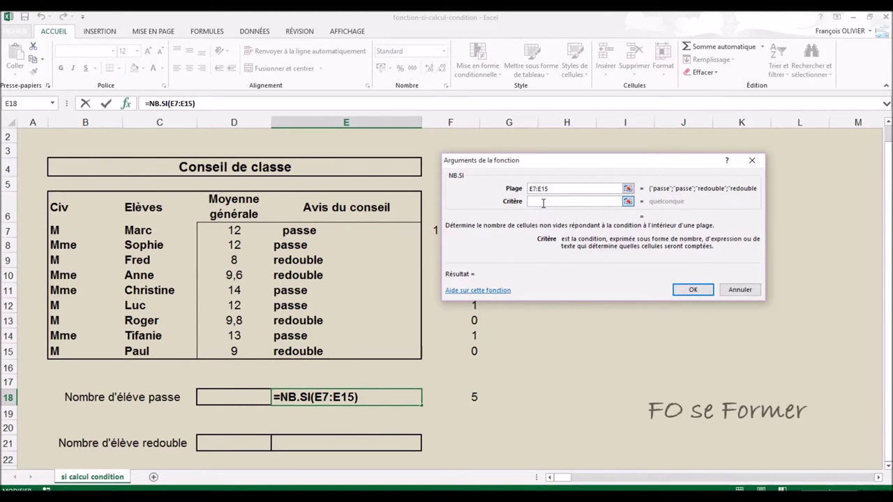
text(passe)
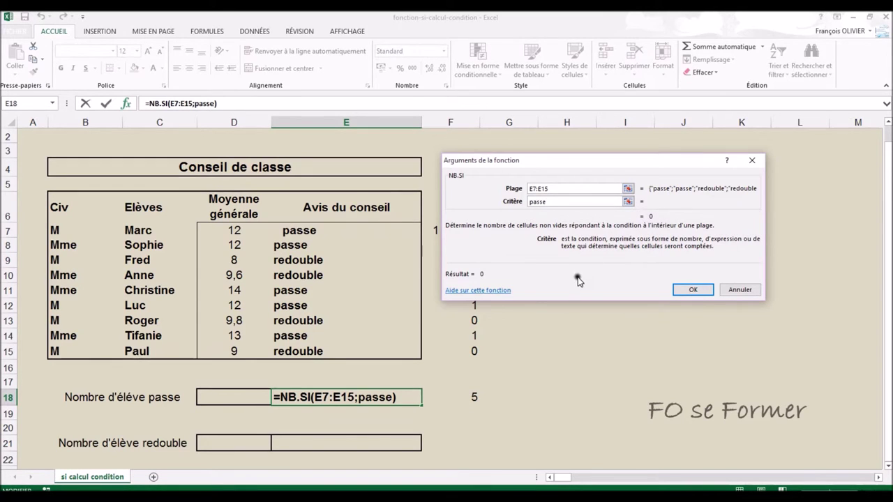
text(145)
key(BackSpace)
key(BackSpace)
key(BackSpace)
click(569, 188)
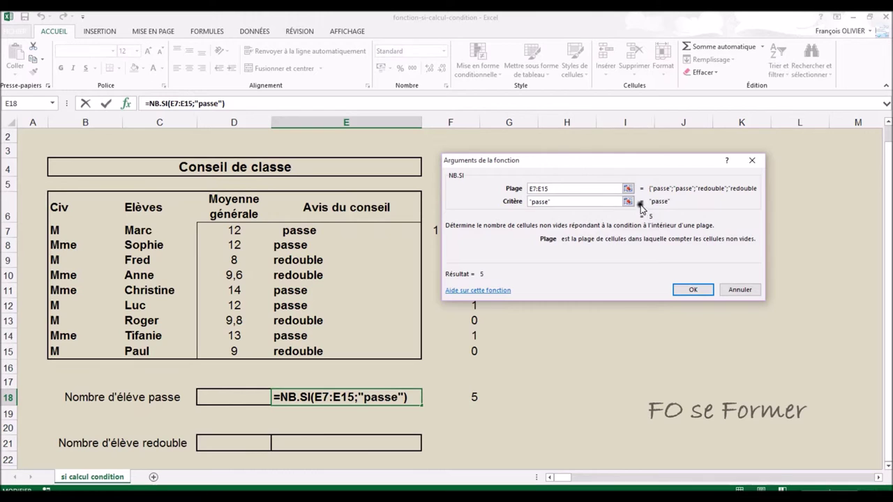
click(698, 289)
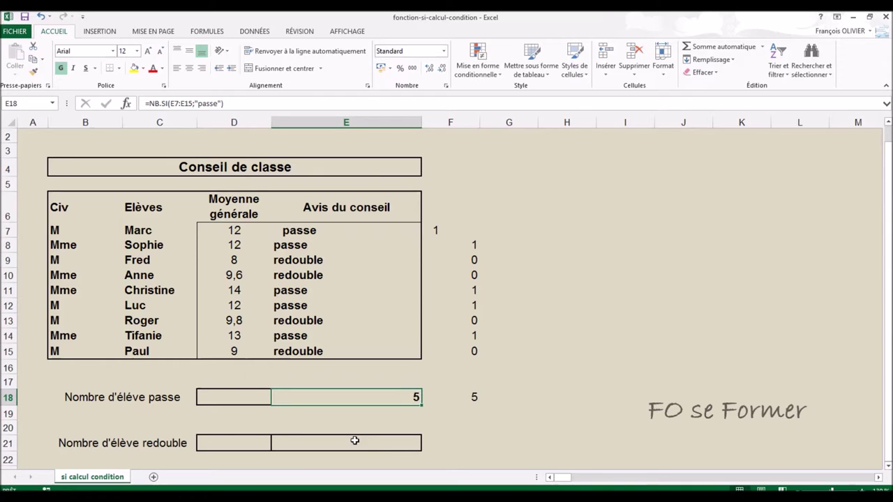
click(355, 440)
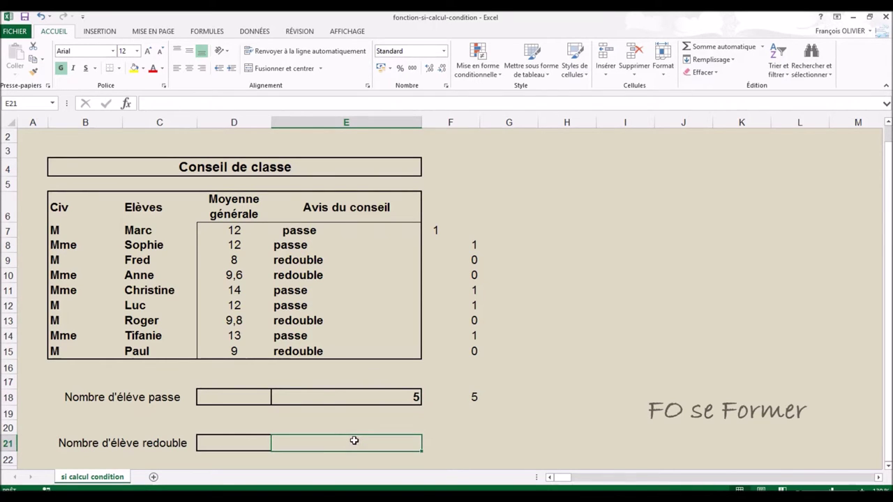
- Enter =NB.SI(E7:E15;"redouble") in E21, counting 4 repeating students
text(=)
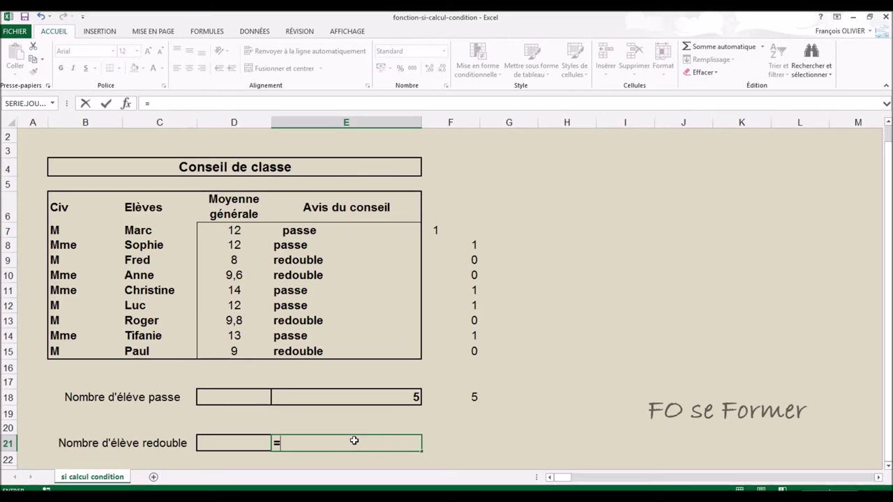
text(nb)
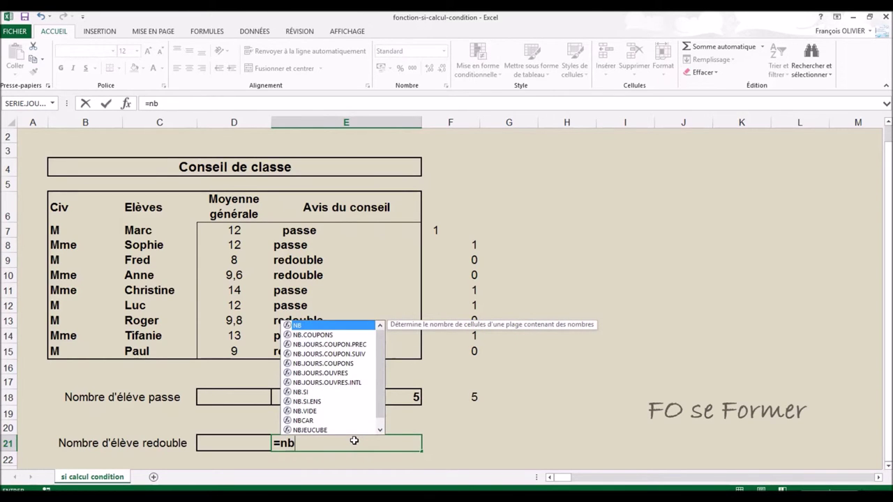
double_click(305, 393)
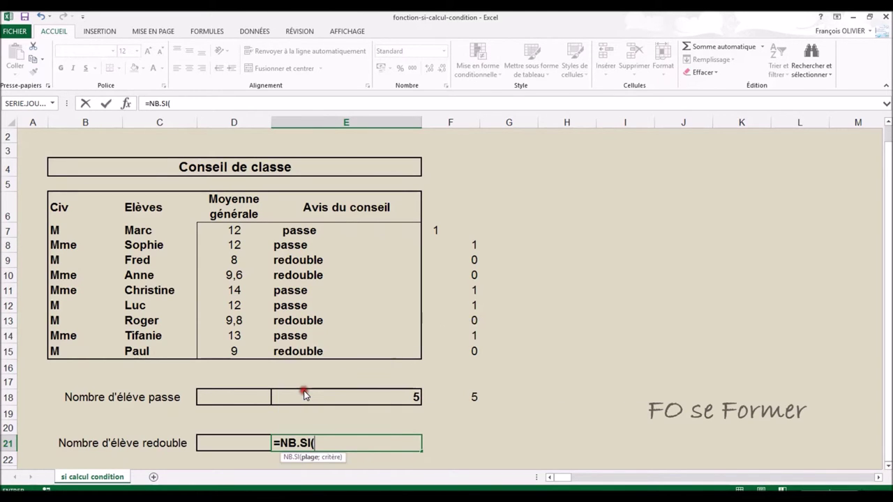
click(126, 103)
click(323, 234)
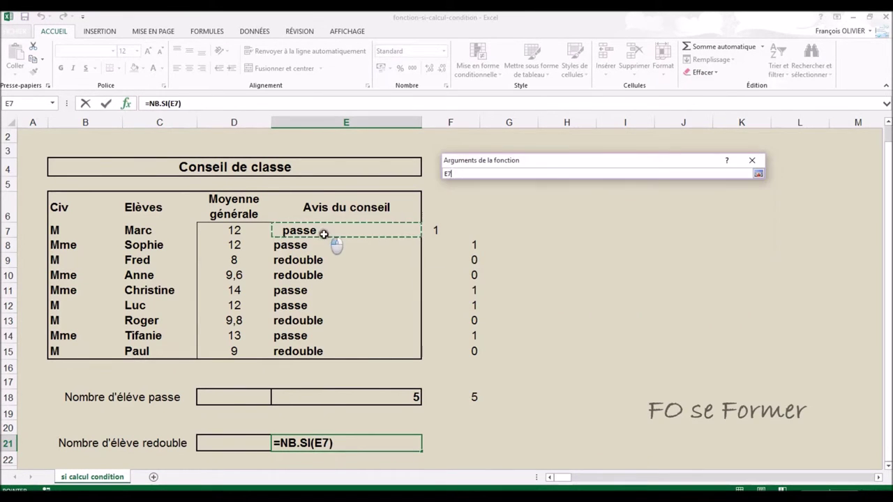
drag(324, 234, 319, 350)
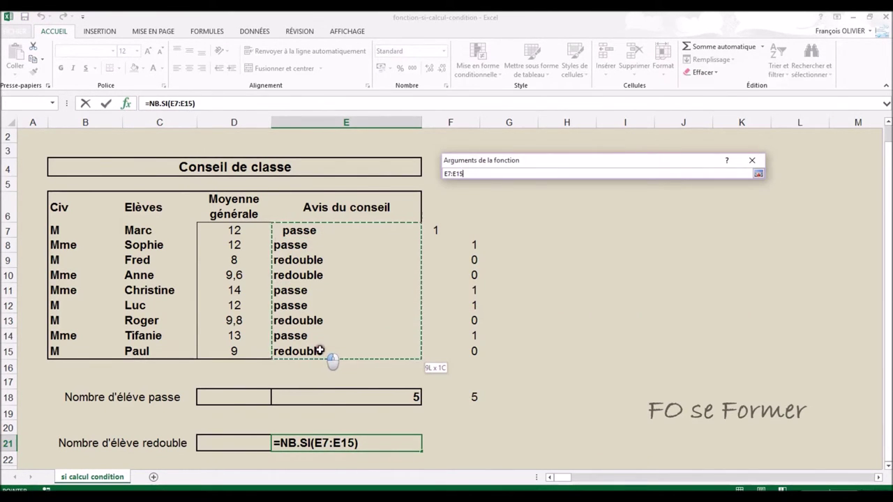
click(535, 201)
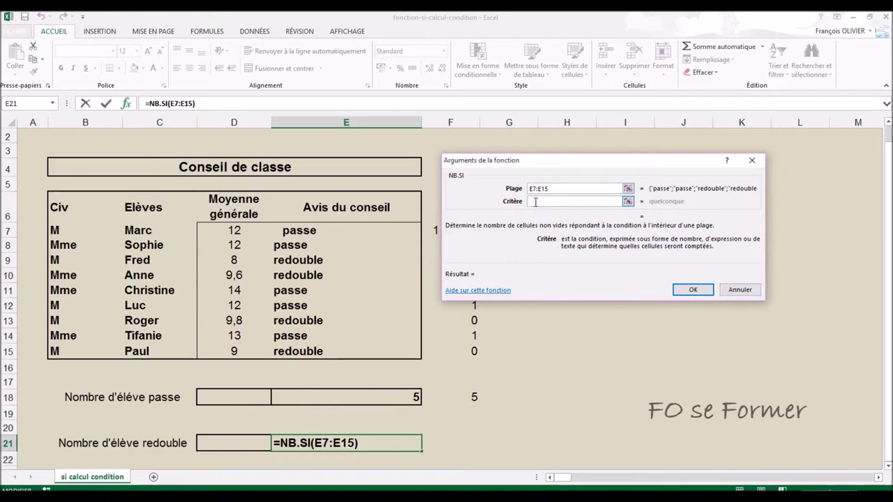
text(redouble)
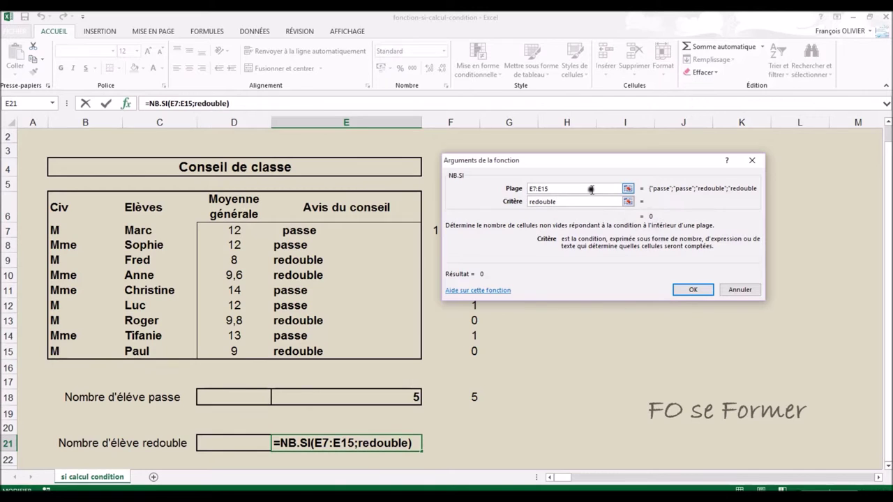
click(591, 189)
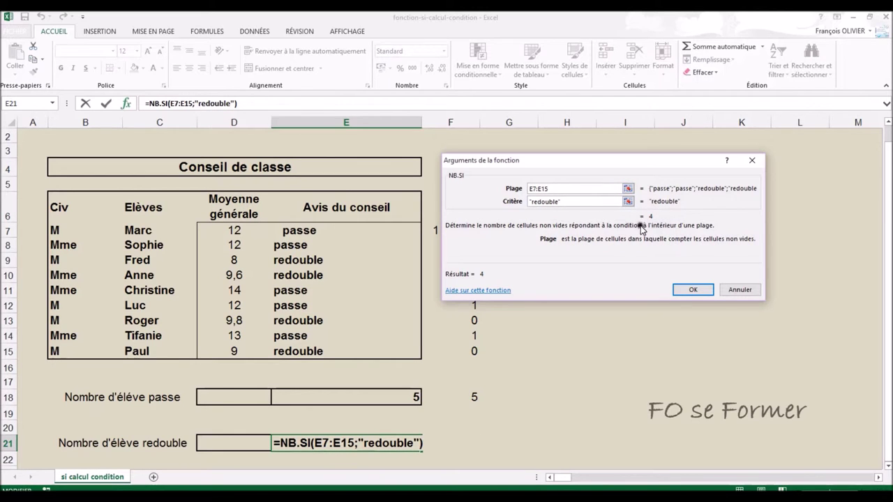
click(696, 289)
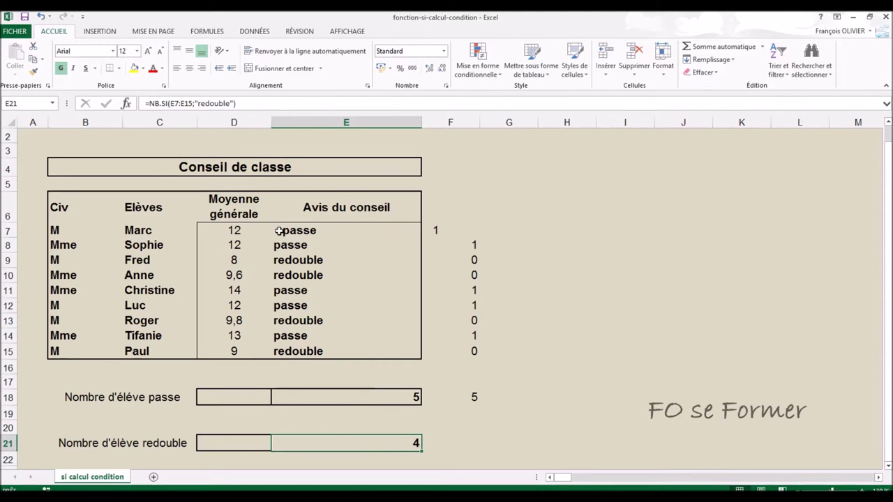
click(235, 396)
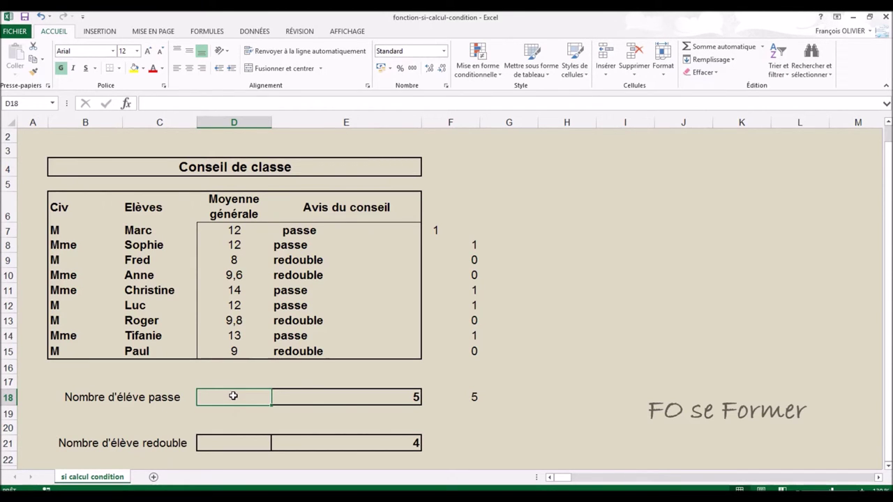
- Enter =NB.SI(D7:D15;">=10") in D18, counting 5 students averaging at least 10
text(=)
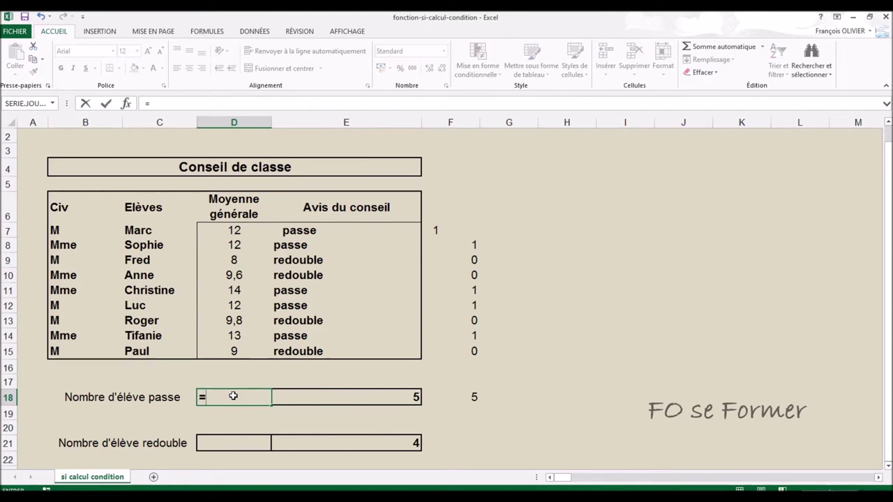
text(nb)
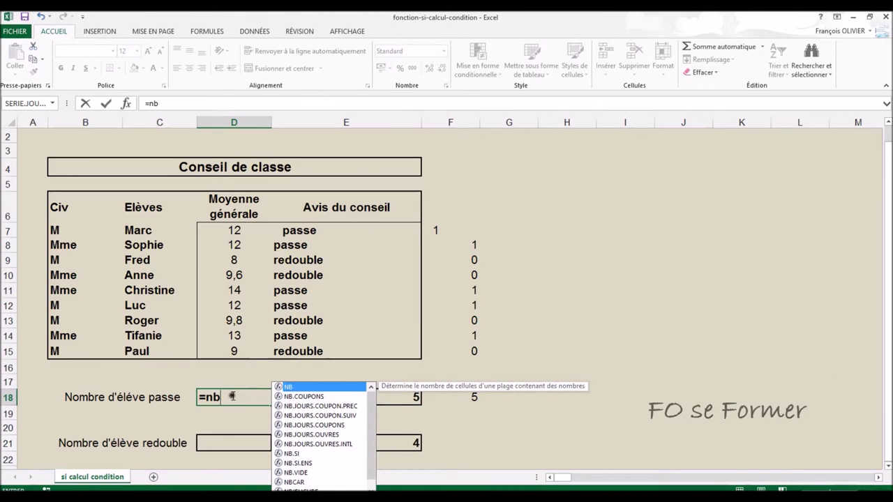
double_click(302, 453)
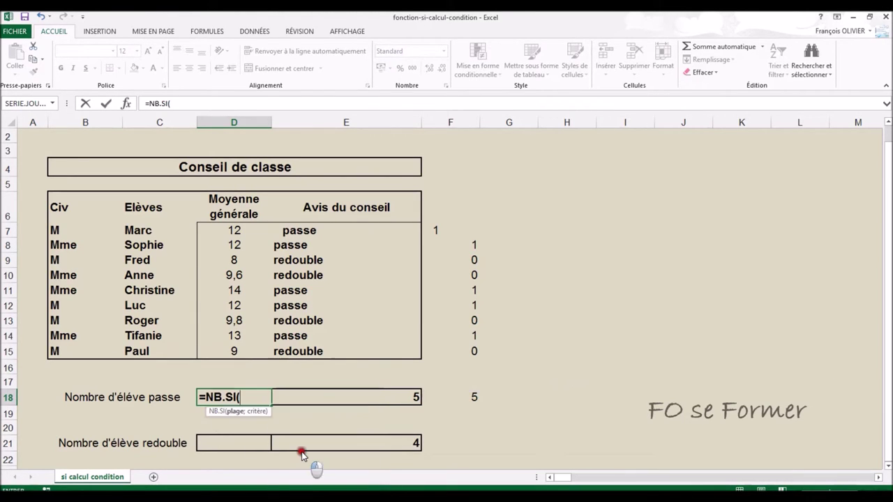
click(126, 103)
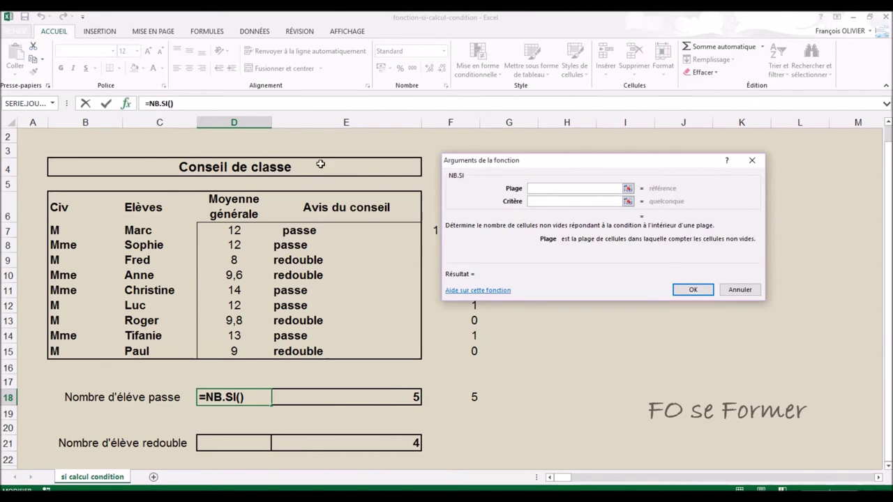
drag(229, 232, 221, 348)
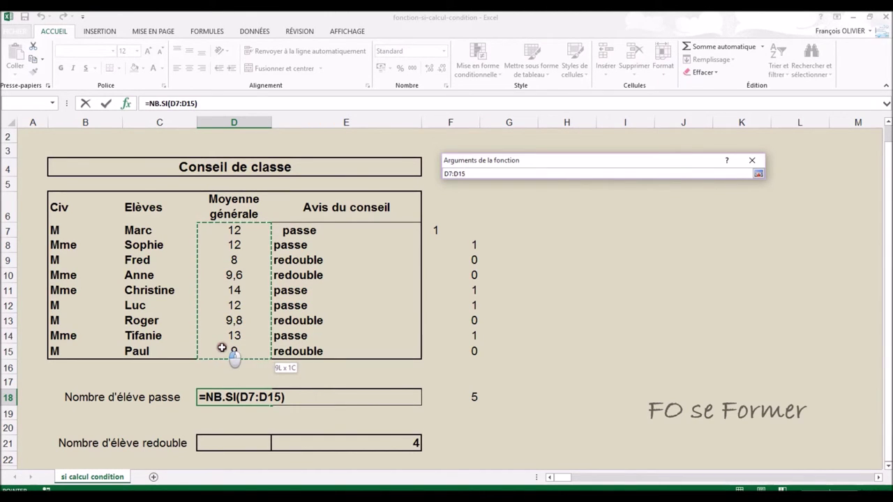
drag(222, 347, 230, 352)
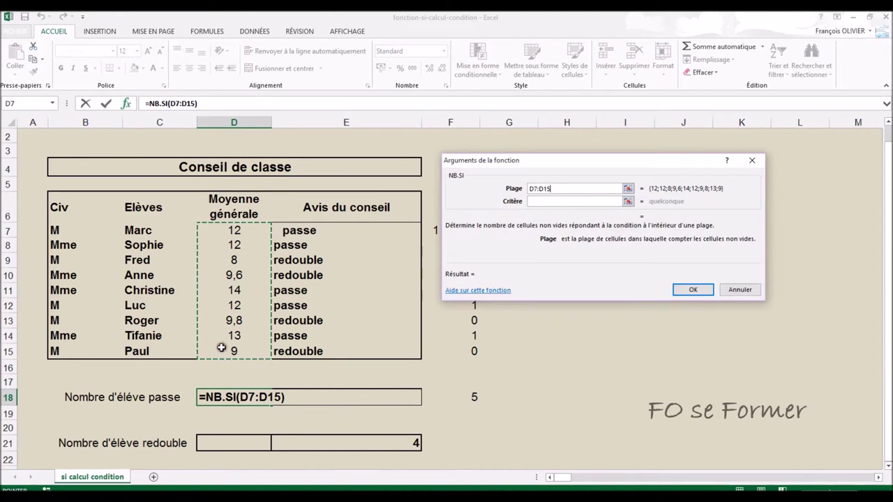
click(536, 201)
text(>=10)
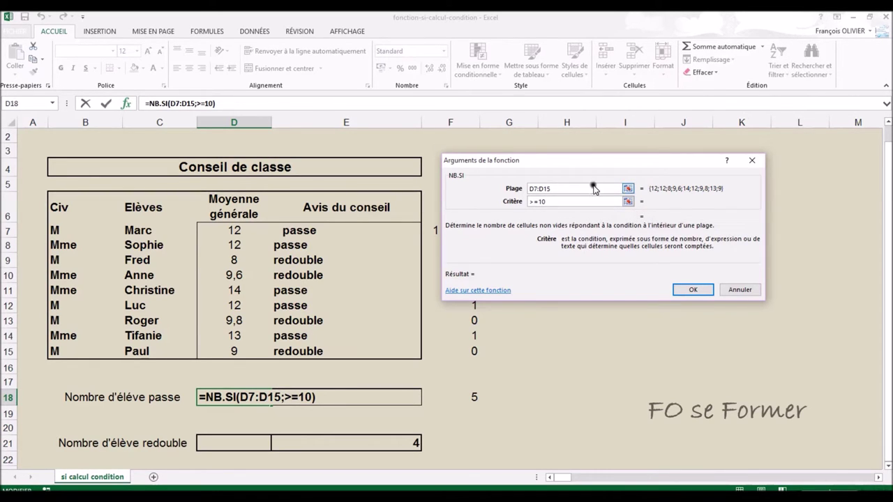
click(585, 188)
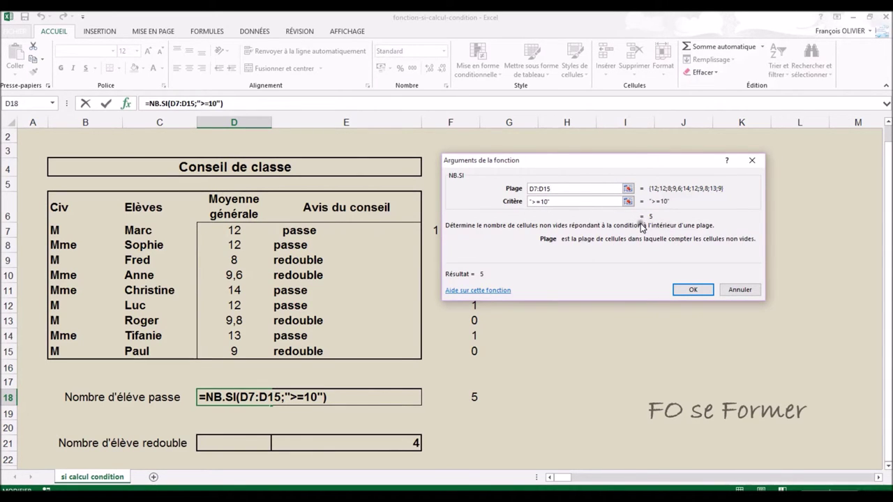
click(694, 291)
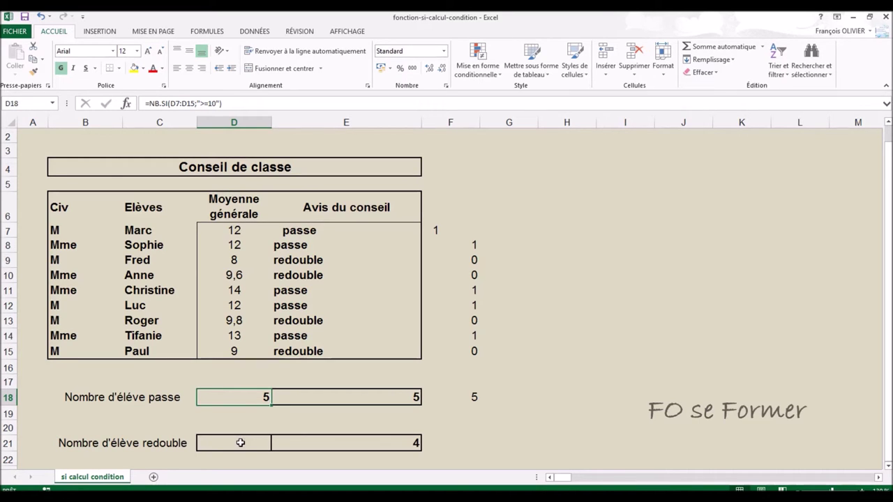
click(238, 443)
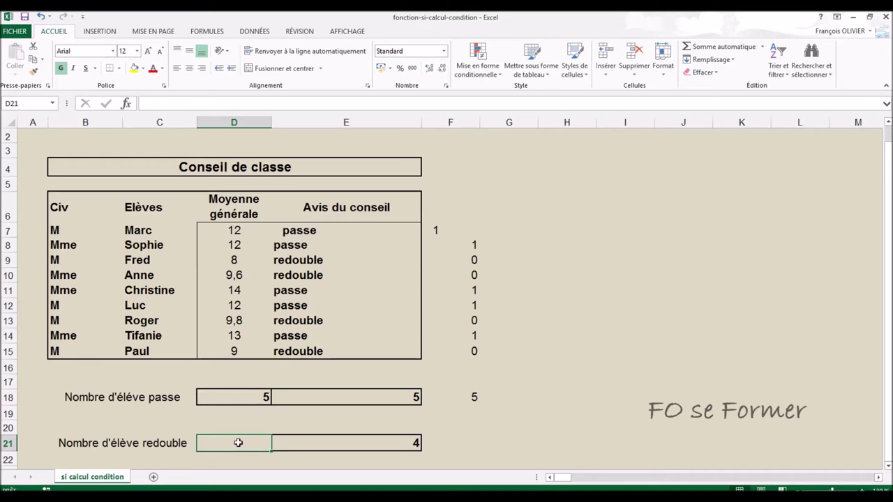
- Enter =NB.SI(D7:D15;"<10") in D21, counting 4 students averaging below 10
text(=nb)
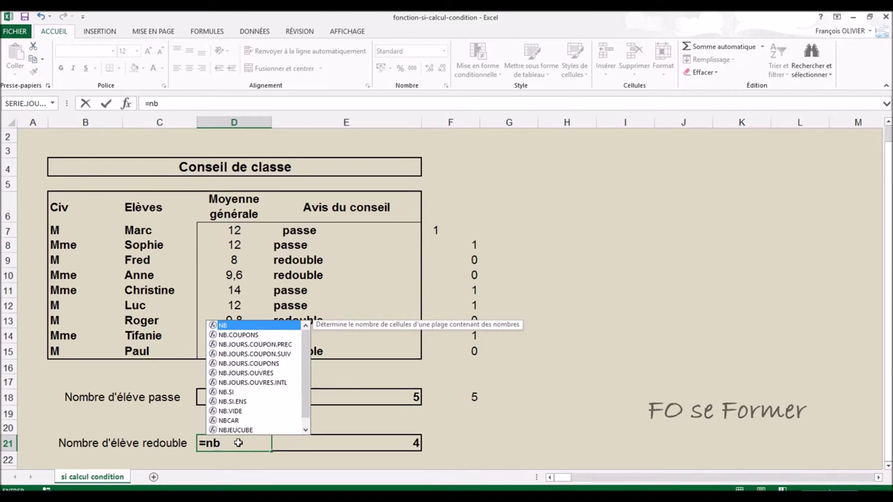
double_click(233, 392)
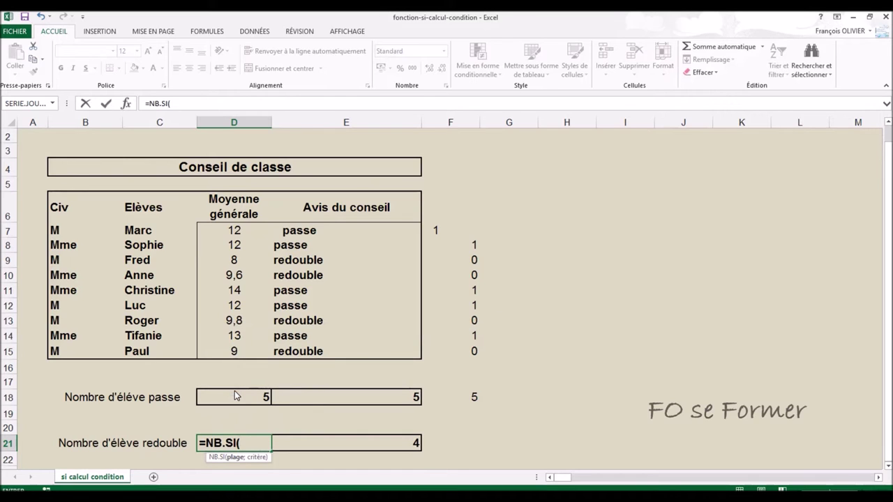
click(126, 103)
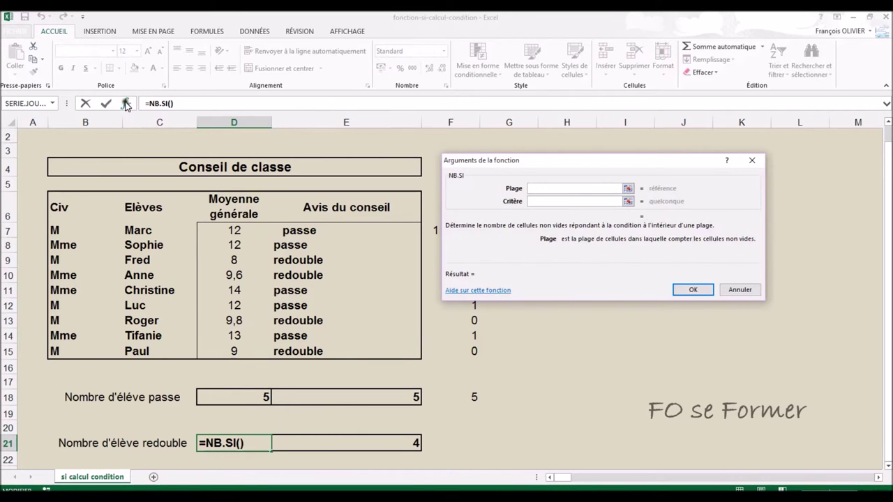
drag(227, 228, 219, 352)
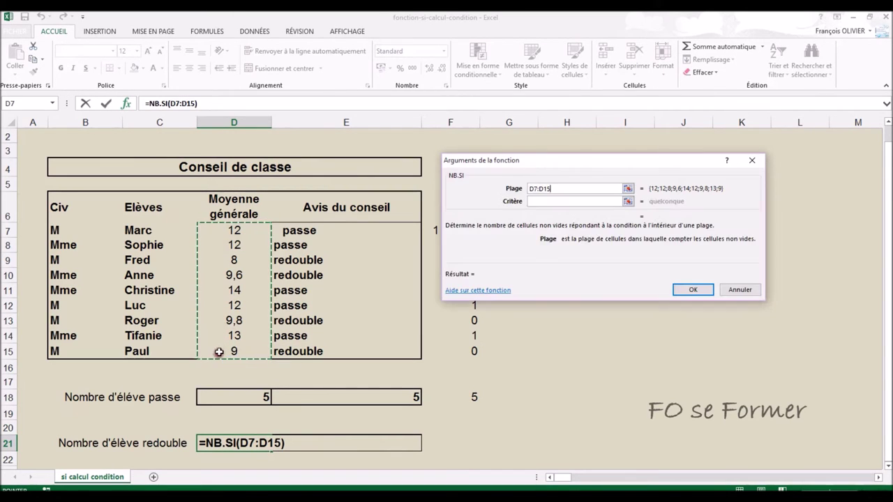
click(531, 202)
text(<10)
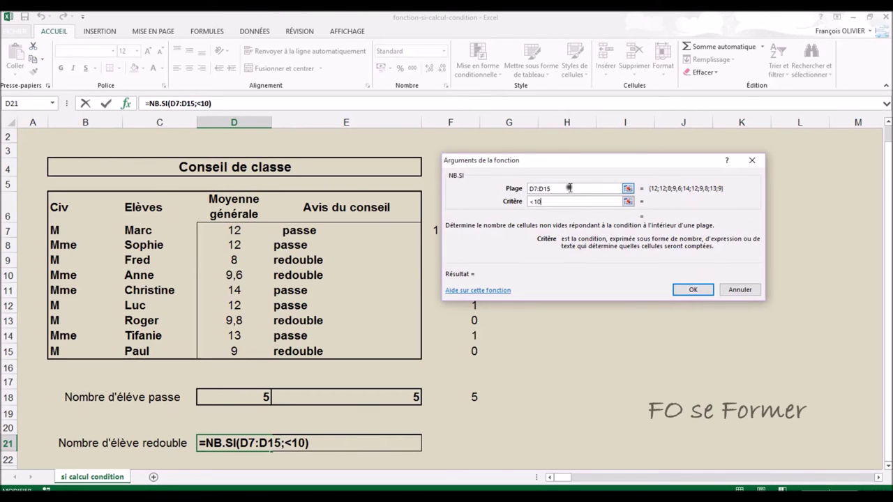
click(569, 188)
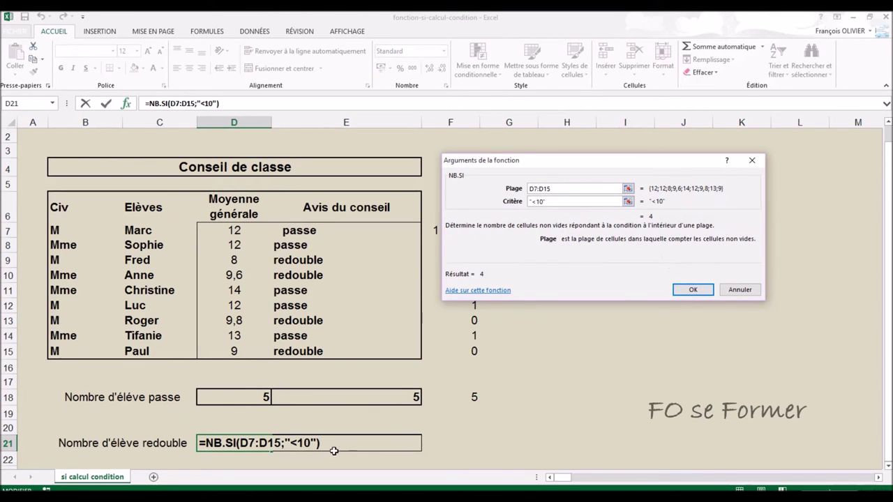
click(689, 289)
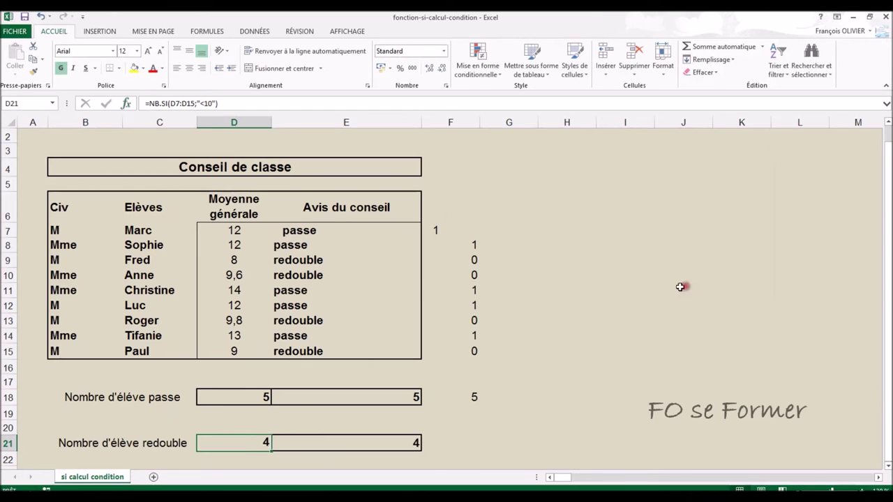
click(575, 383)
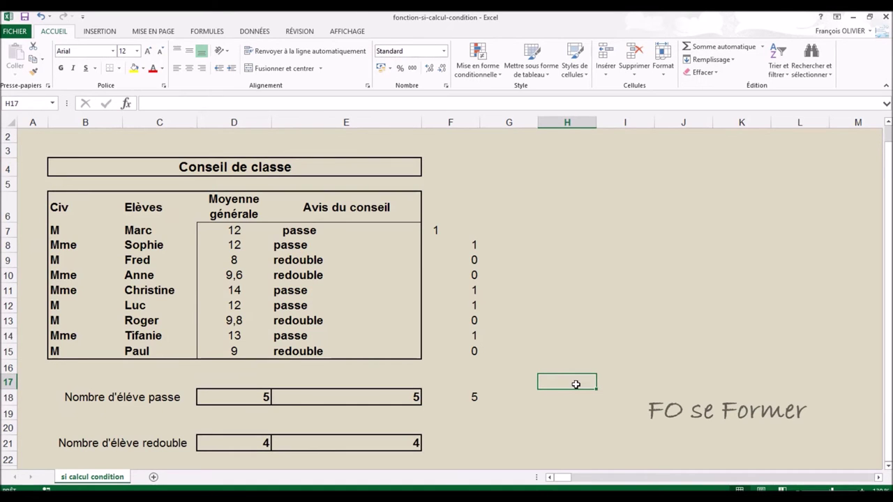
- Append &" élèves passent" to E18's NB.SI formula so it reads 5 élèves passent
click(344, 397)
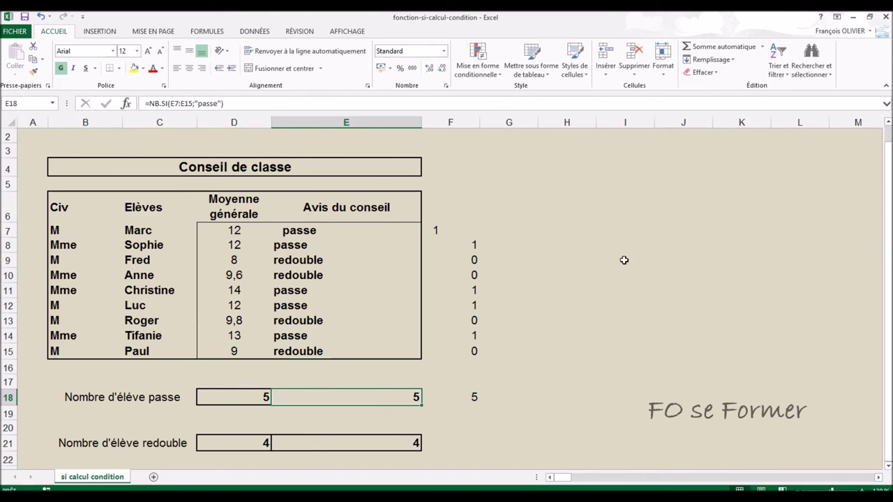
double_click(406, 396)
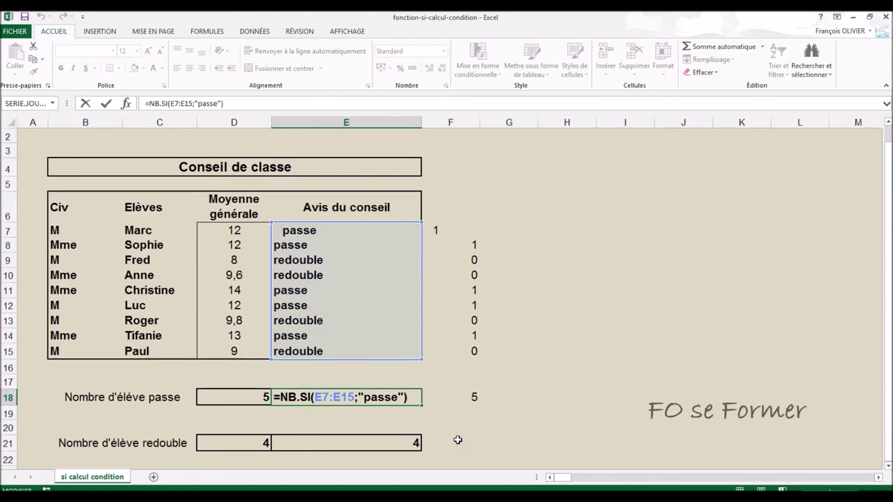
text(&)
text(")
text(é)
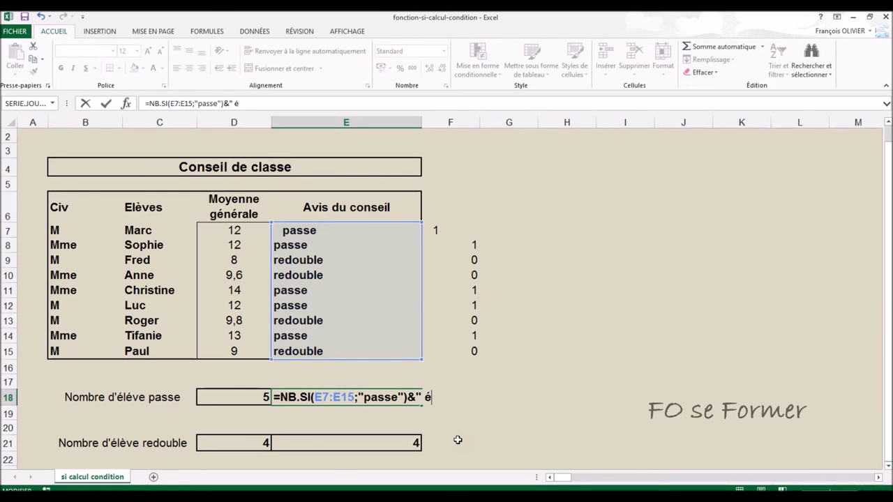
text(lèves passent")
key(Return)
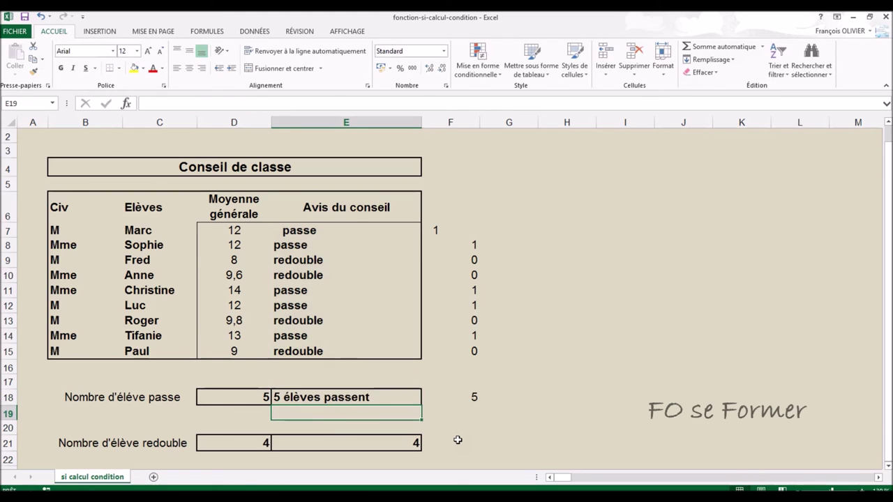
- Review the count formulas in D18 and E18
click(492, 427)
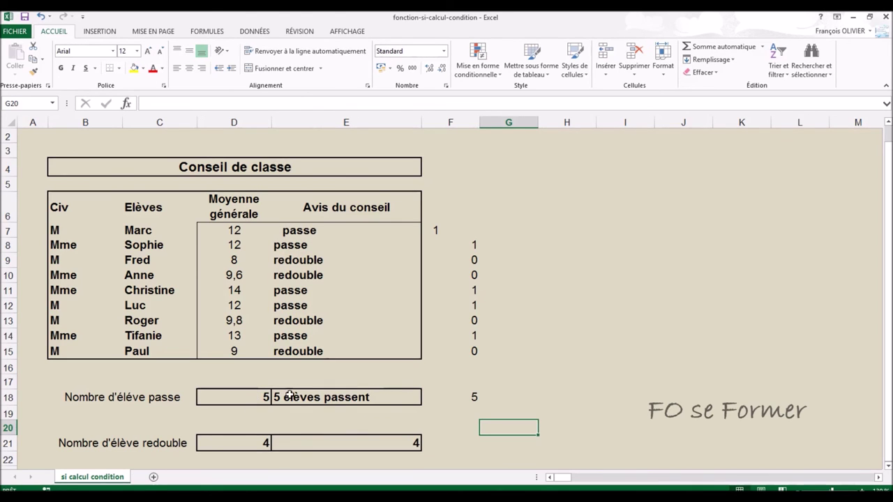
click(469, 402)
click(240, 403)
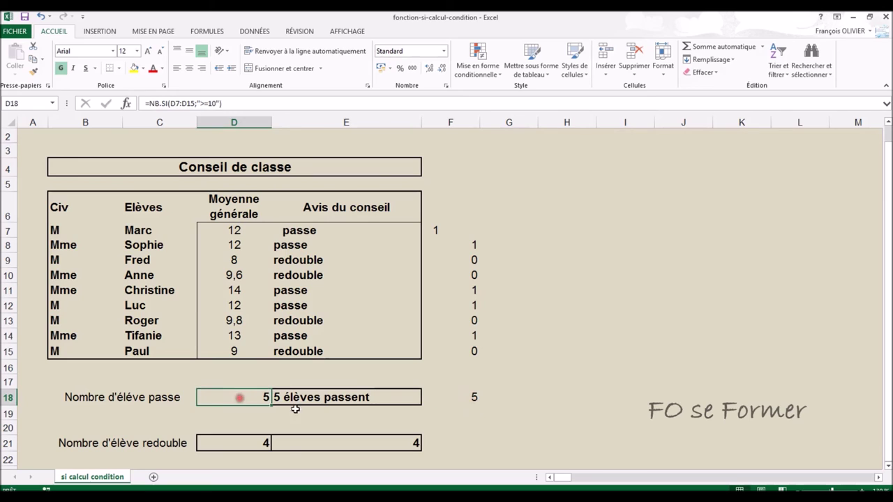
click(352, 415)
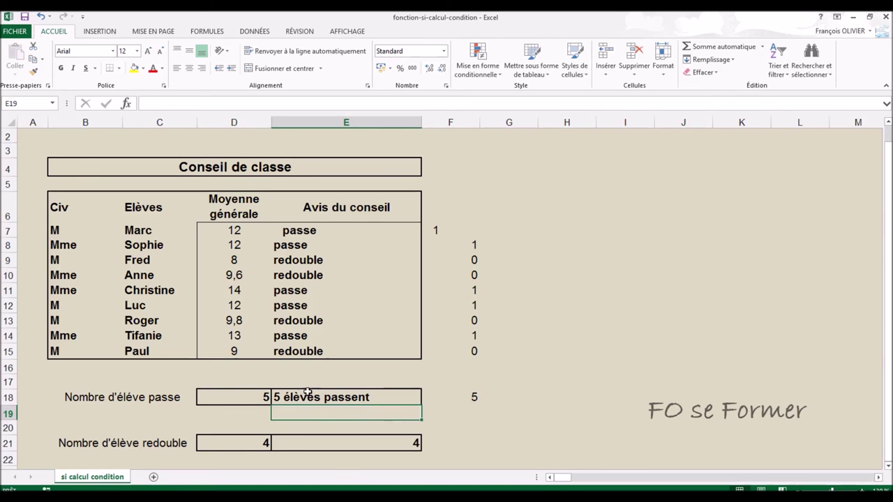
click(357, 397)
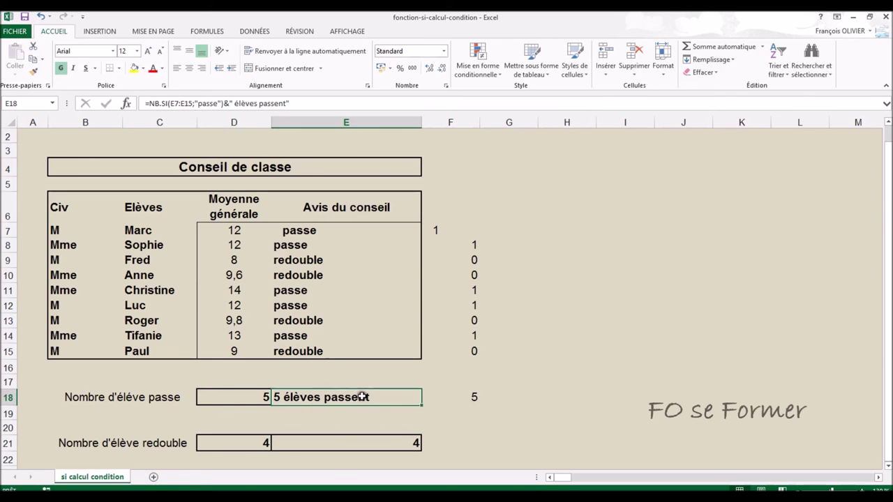